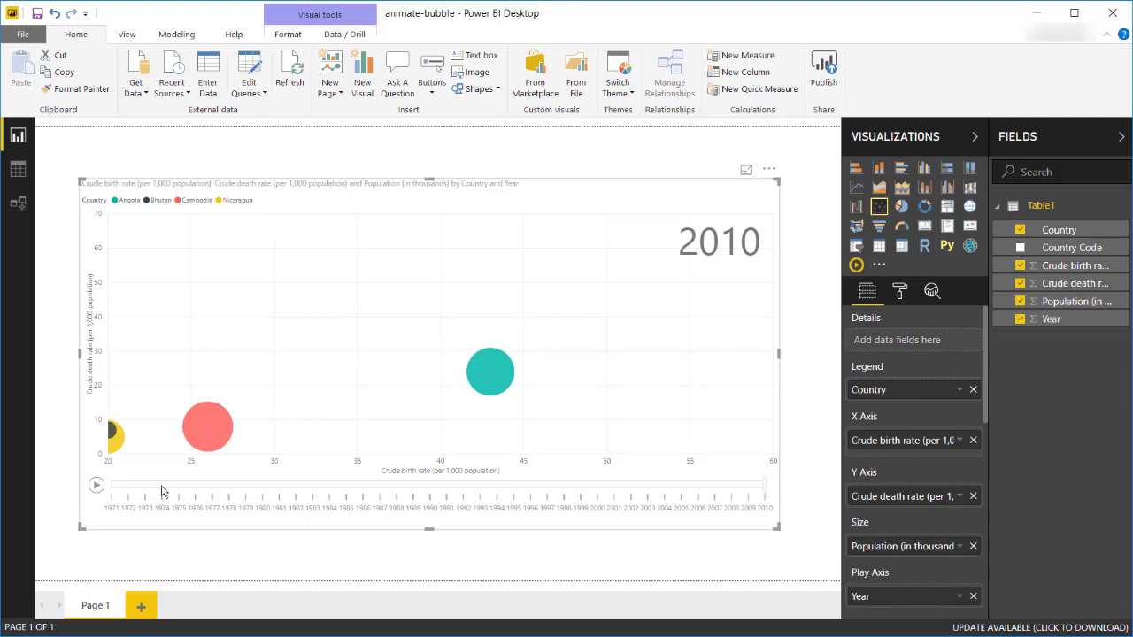
Play the finished bubble chart's animation to preview it through the years.
left_click(98, 490)
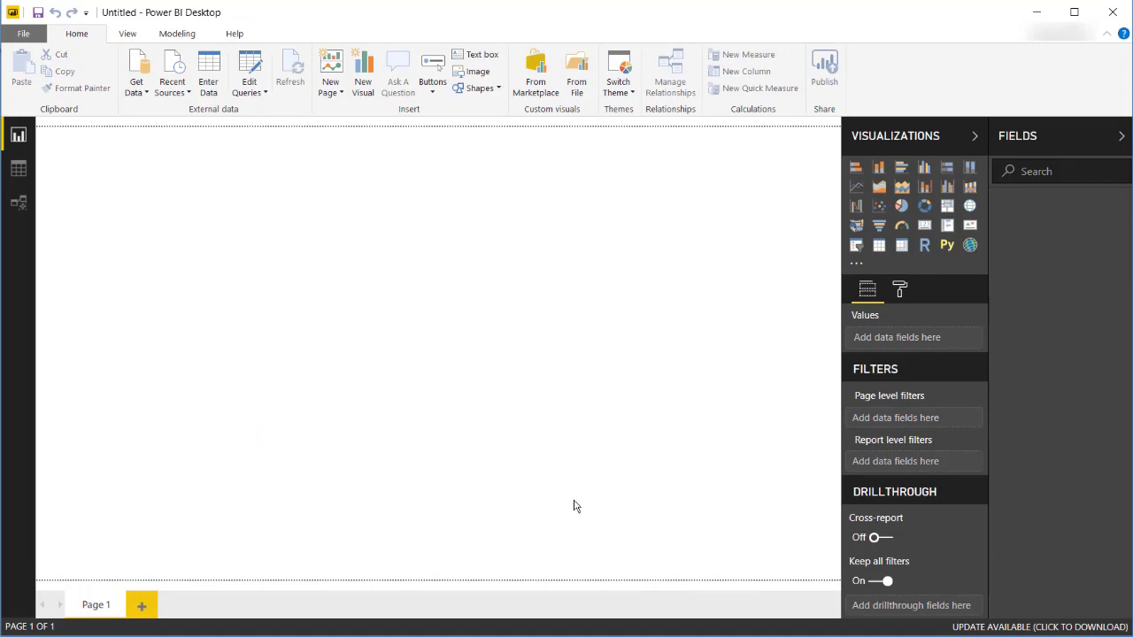
Switch the new report to Data view, start Get Data, and bring up animate-bubble.xlsx.
left_click(19, 168)
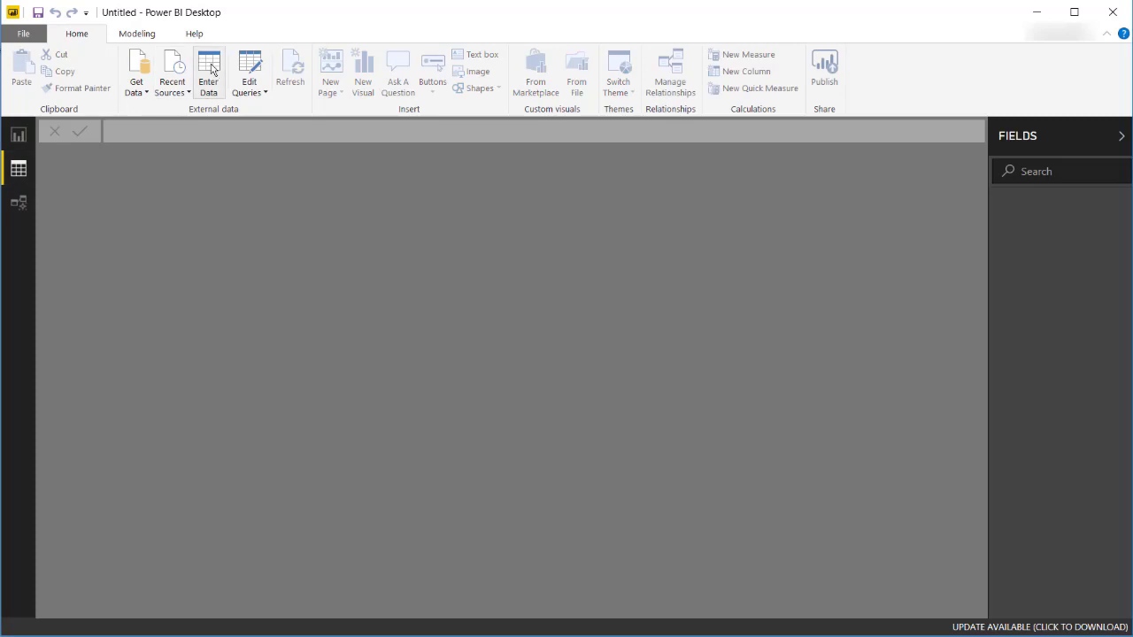
left_click(140, 95)
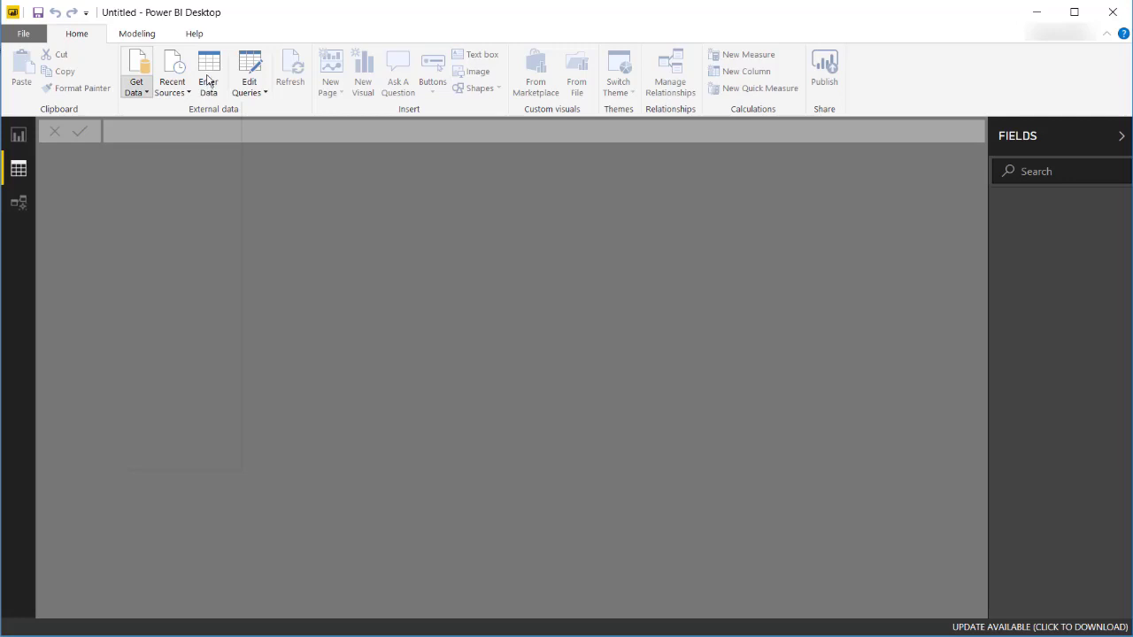
key("alt+Tab")
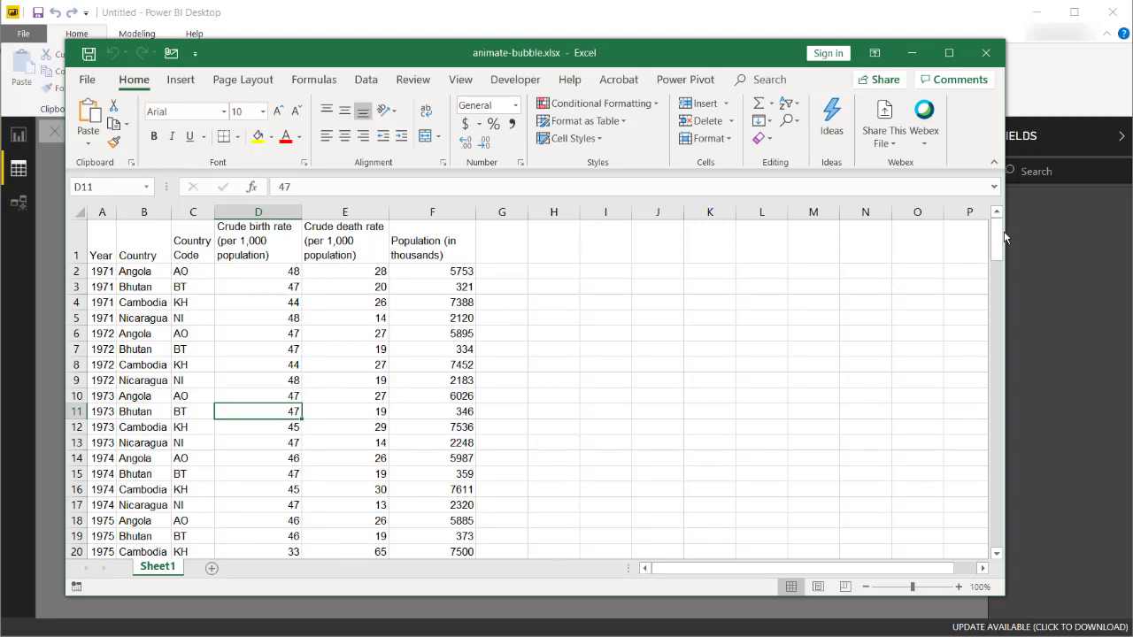
Copy the entire Year-to-Population data table from the Excel sheet.
left_click_drag(1003, 231, 963, 157)
left_click(147, 301)
key("ctrl+a")
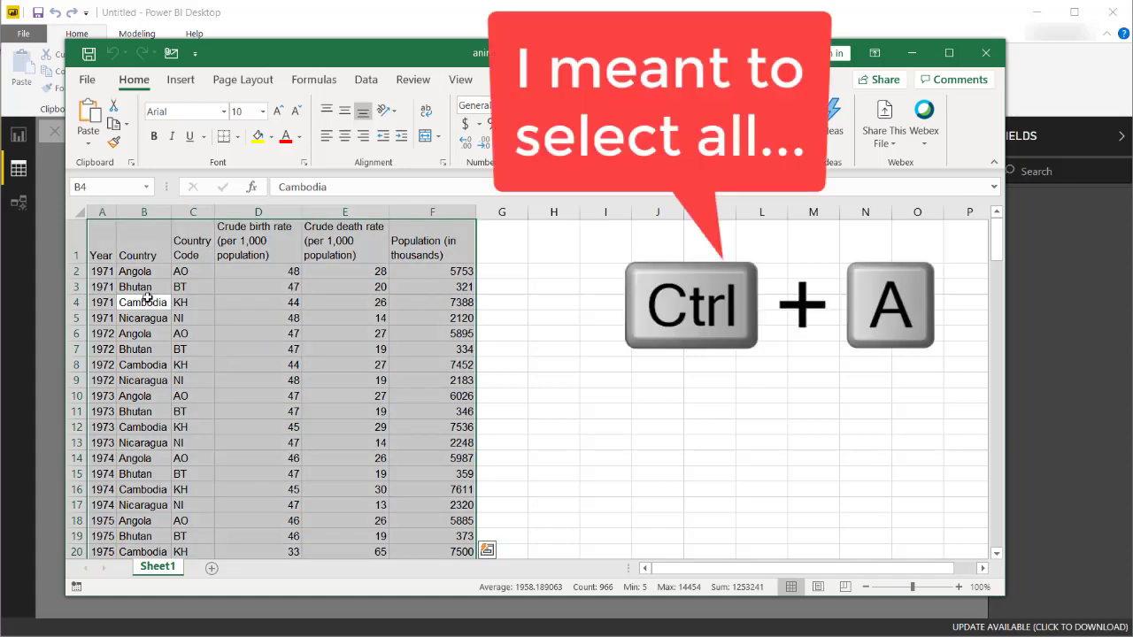
key("ctrl+c")
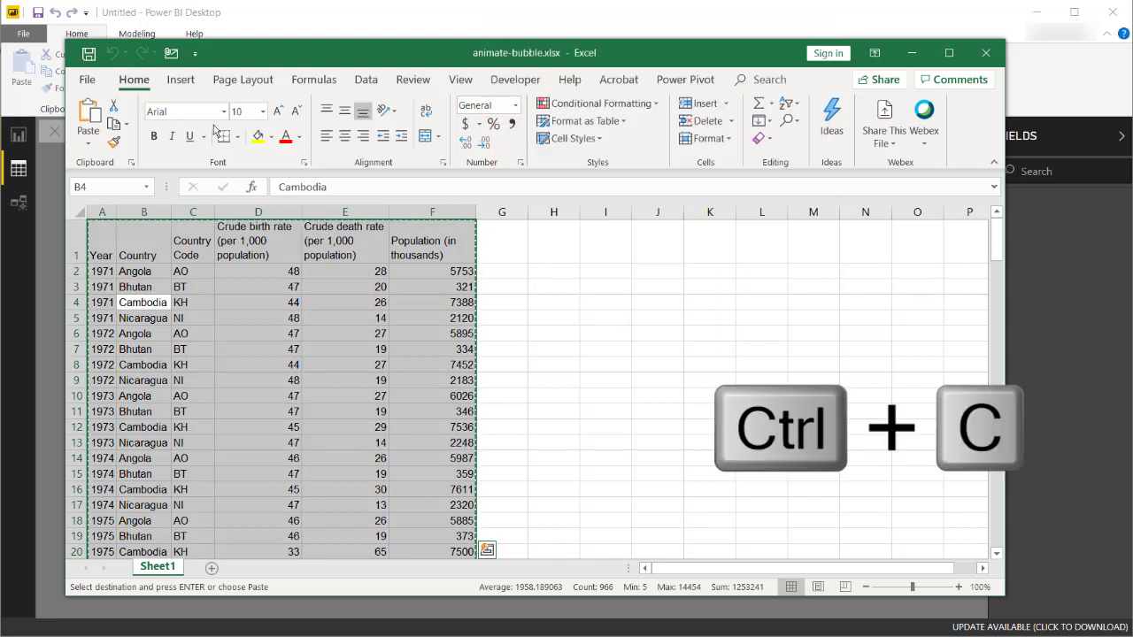
Paste the copied Excel data into an Enter Data table and load it as Table1.
left_click(275, 25)
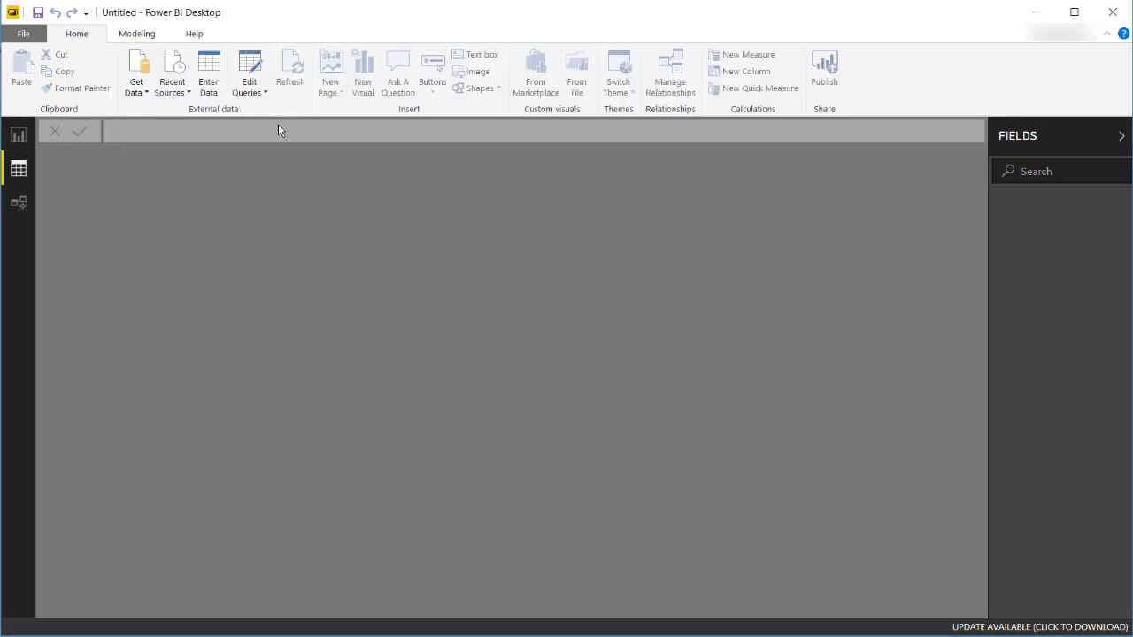
left_click(210, 77)
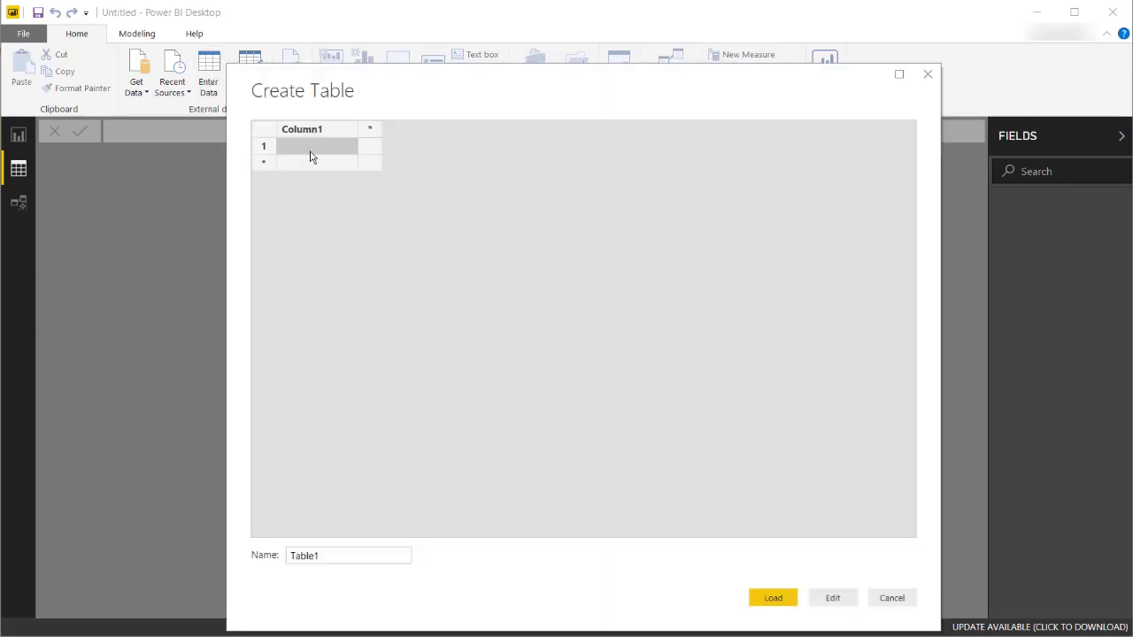
key("ctrl+v")
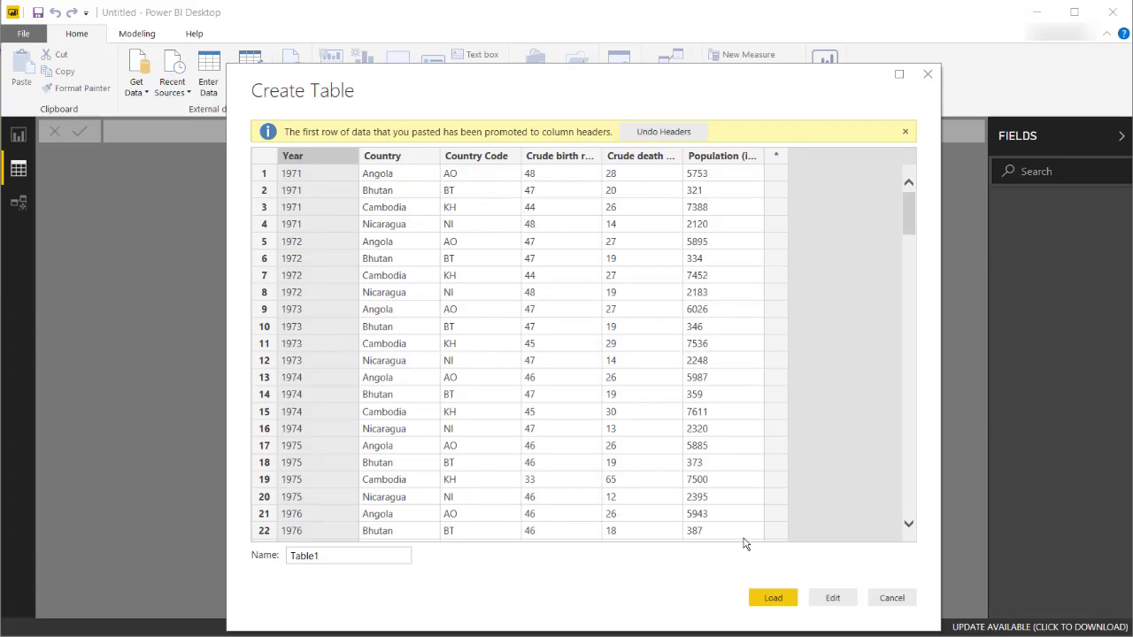
left_click(779, 604)
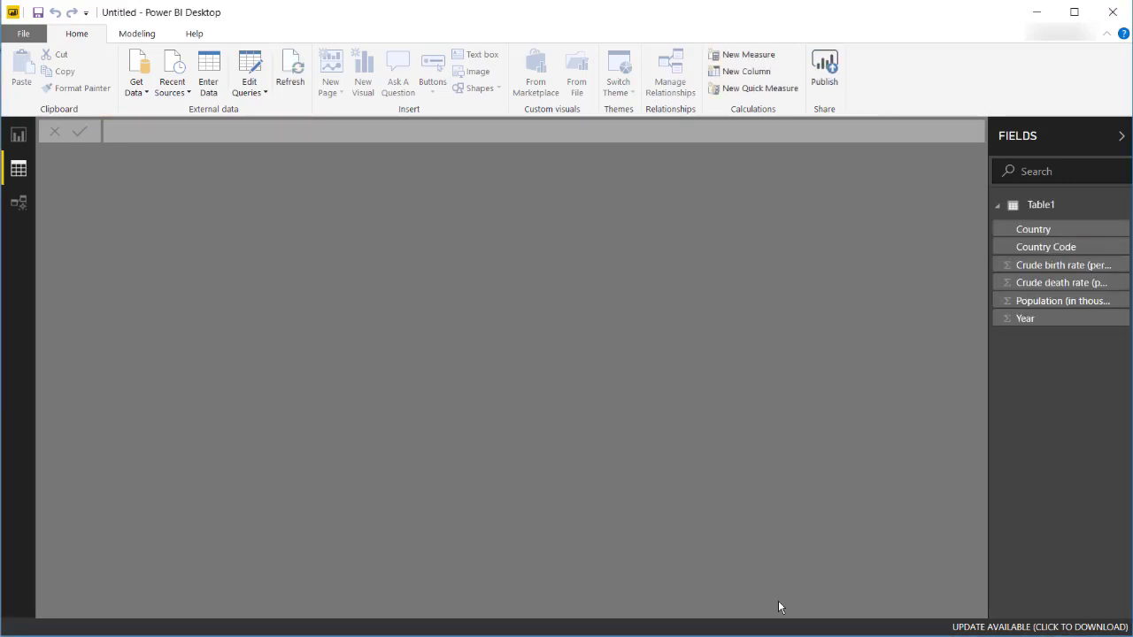
Add a scatter chart to the report page and enlarge it across the canvas.
left_click(18, 137)
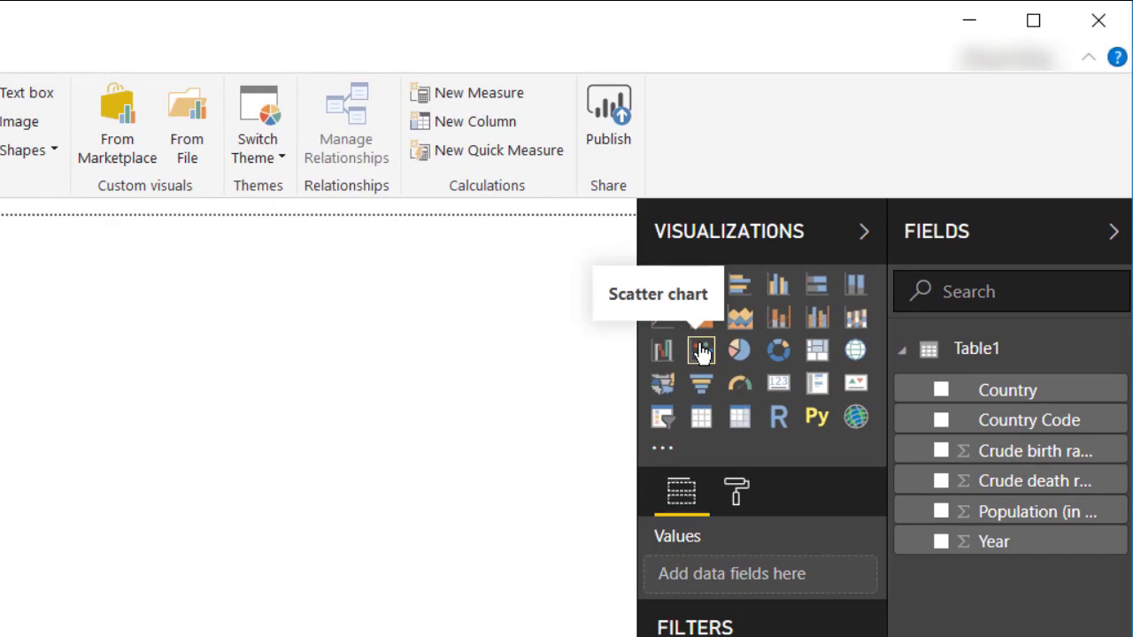
left_click(701, 353)
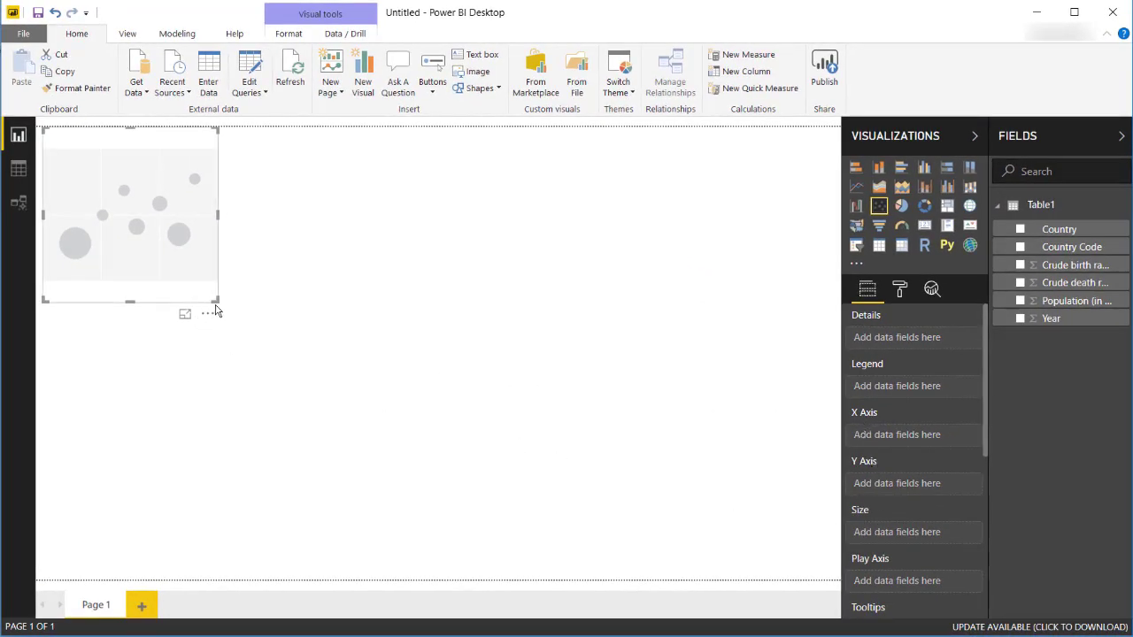
left_click_drag(216, 301, 814, 453)
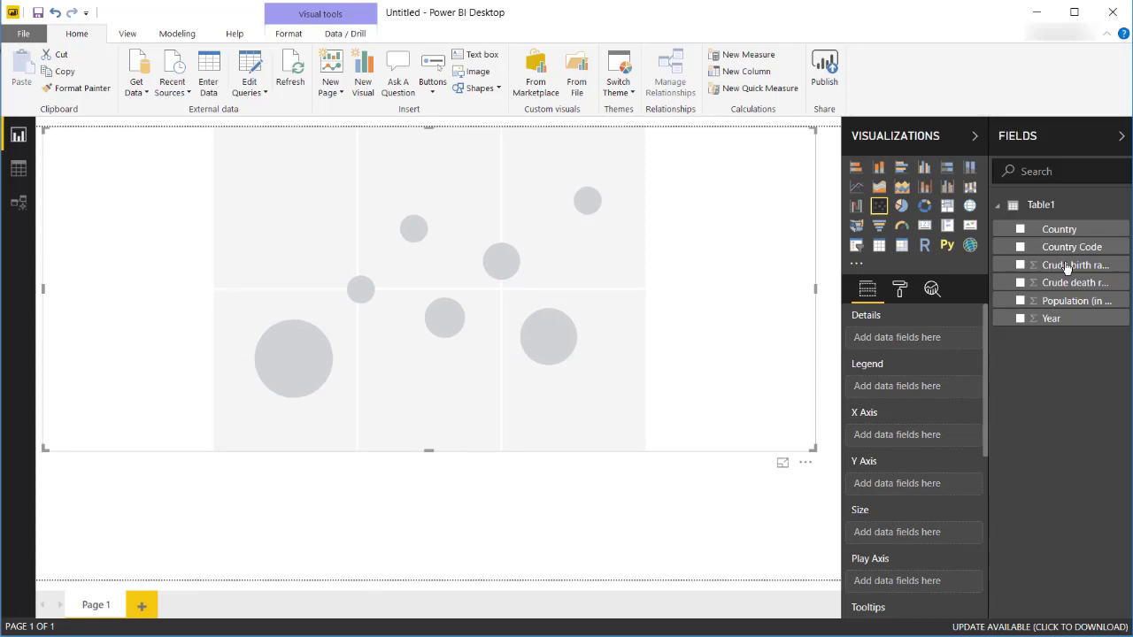
Assign birth rate to X, death rate to Y, Population to Size, Year to Play Axis, Country to Legend.
left_click_drag(1067, 267, 926, 438)
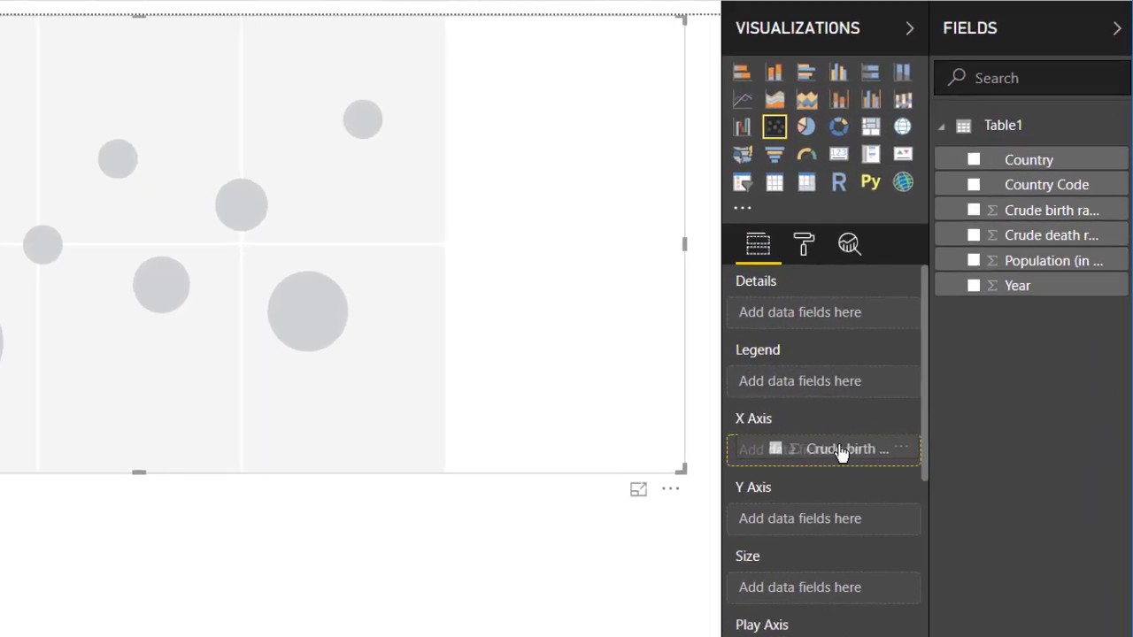
left_click_drag(841, 453, 832, 452)
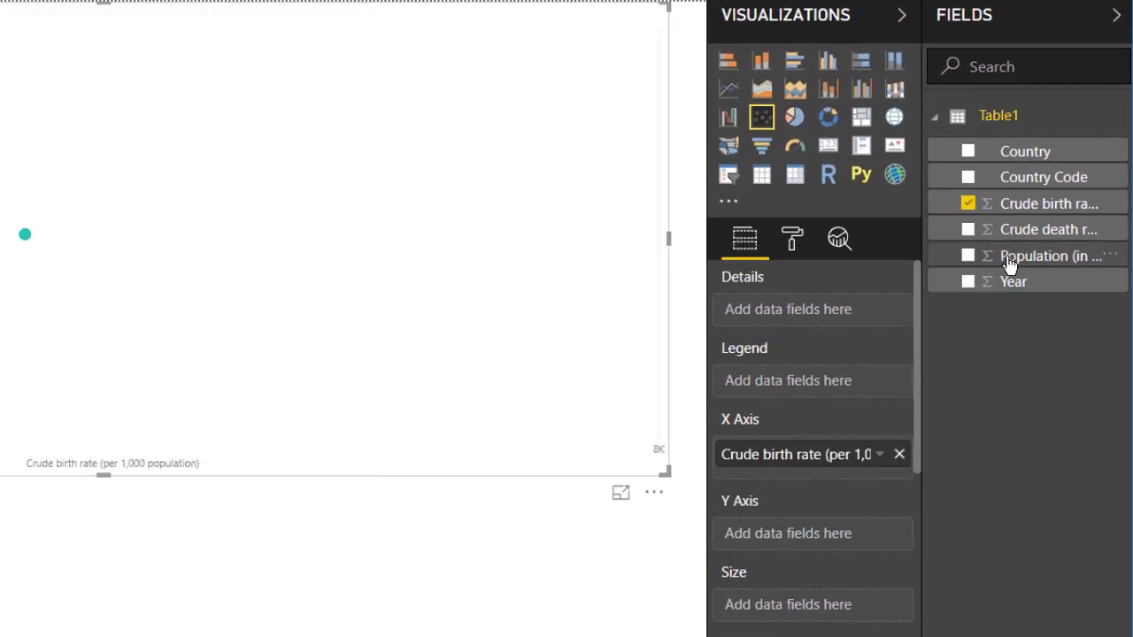
left_click_drag(1034, 234, 832, 538)
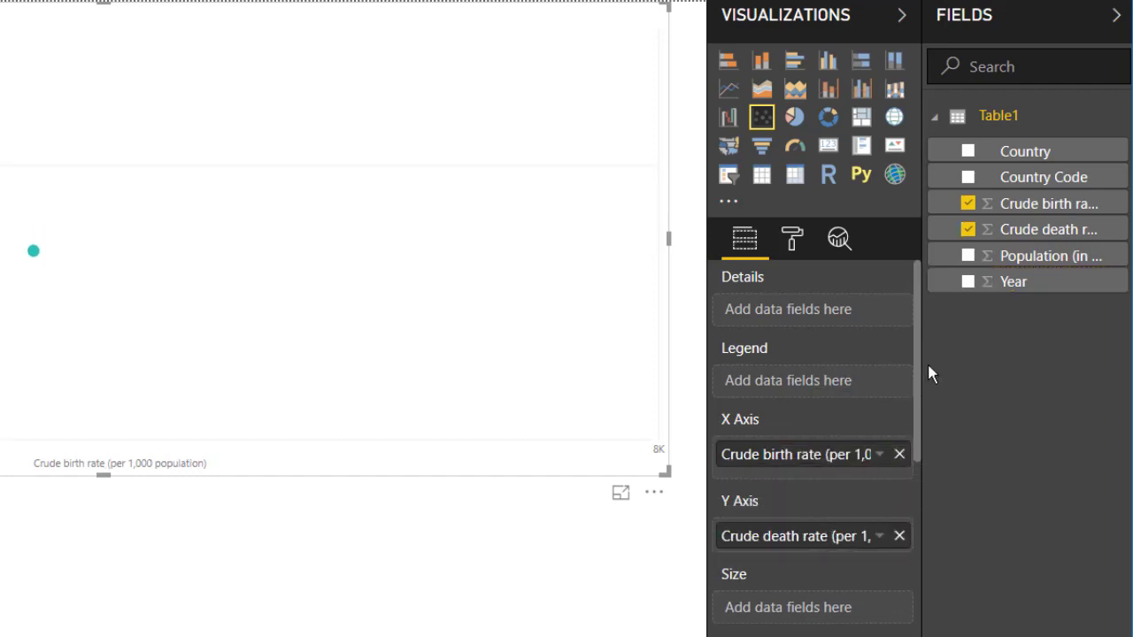
left_click_drag(1037, 254, 842, 610)
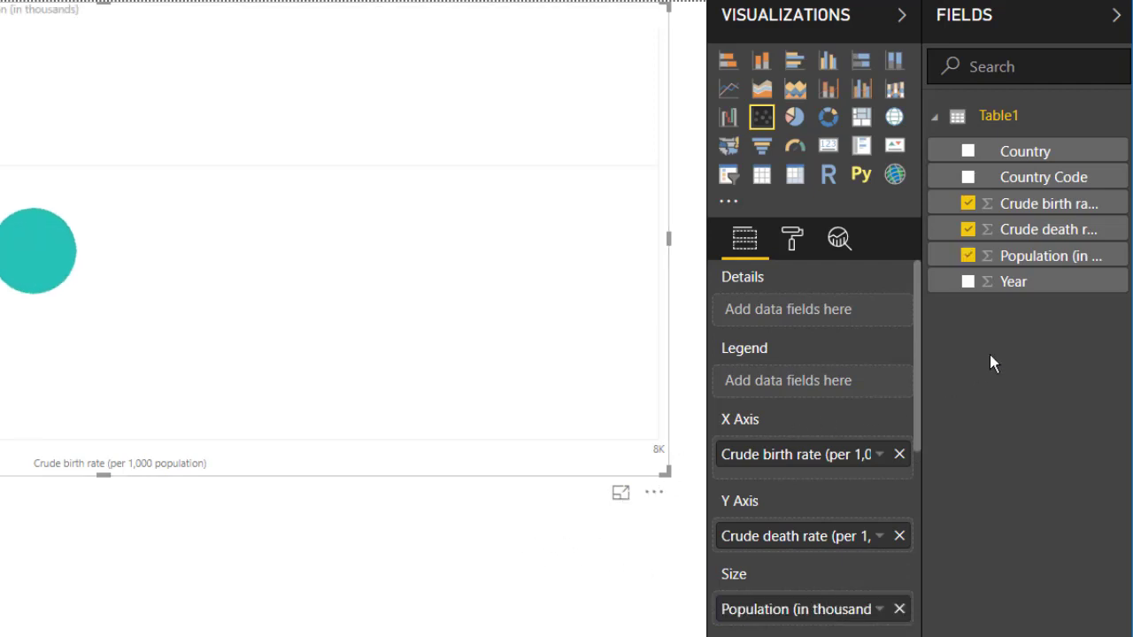
left_click_drag(1004, 281, 799, 609)
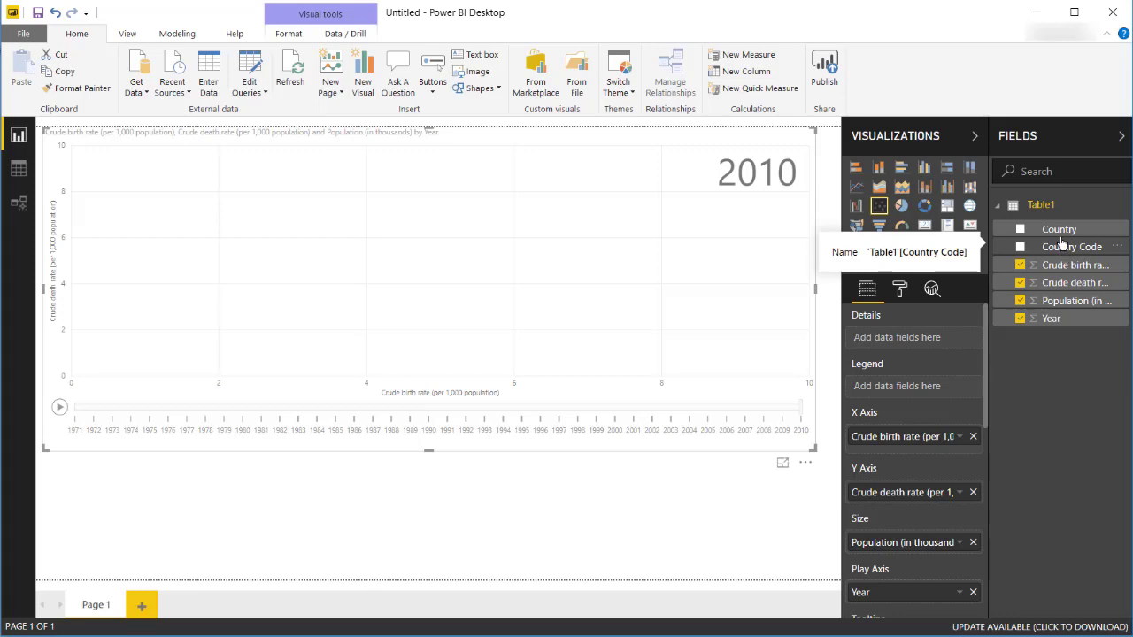
left_click_drag(1057, 230, 961, 325)
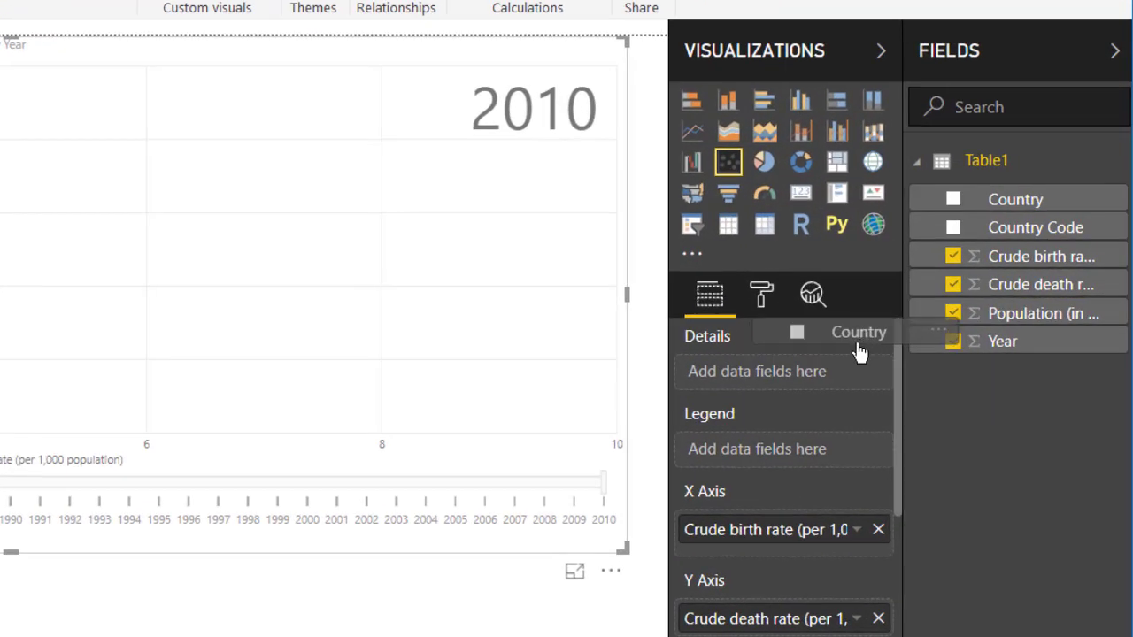
left_click_drag(857, 344, 779, 466)
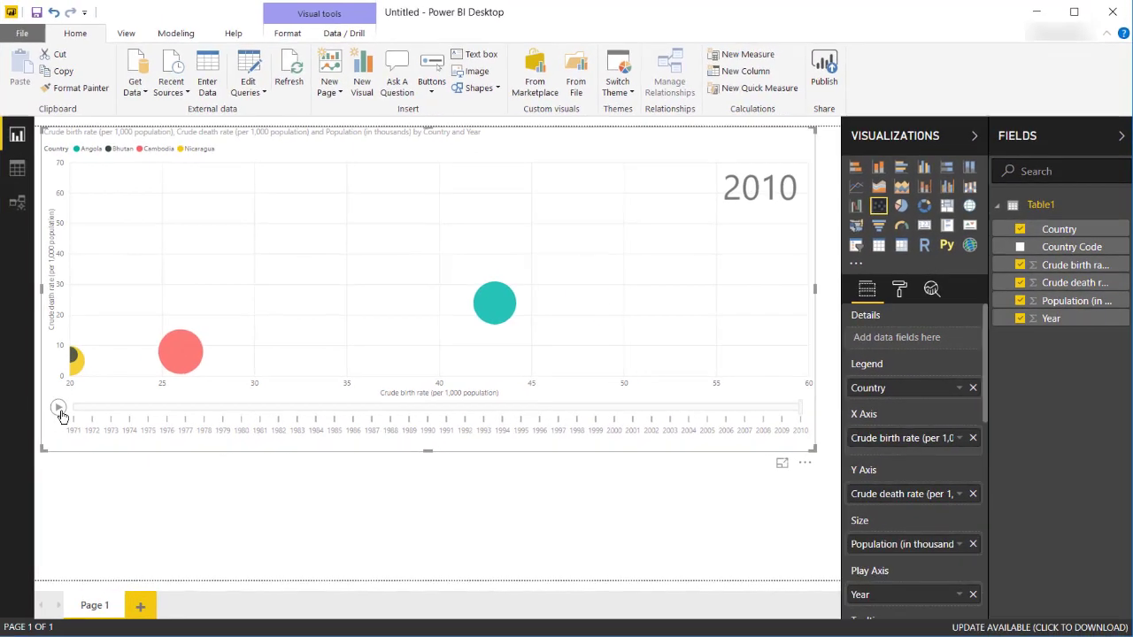
left_click(60, 408)
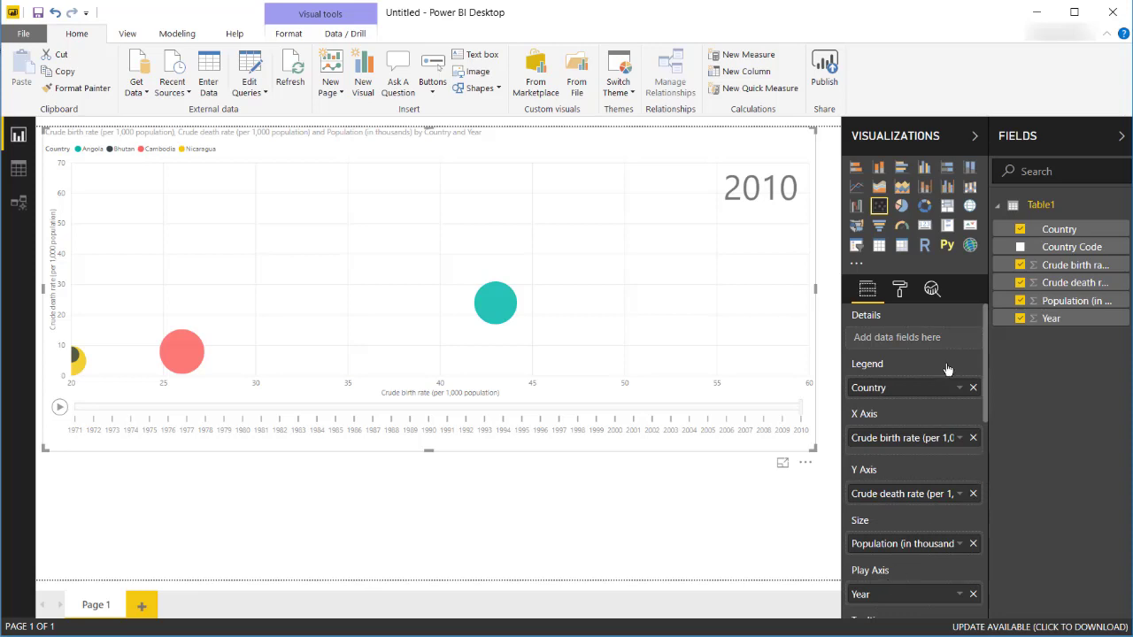
Import the Play Axis (Dynamic Slicer) visual from the marketplace after searching 'play'.
left_click(856, 266)
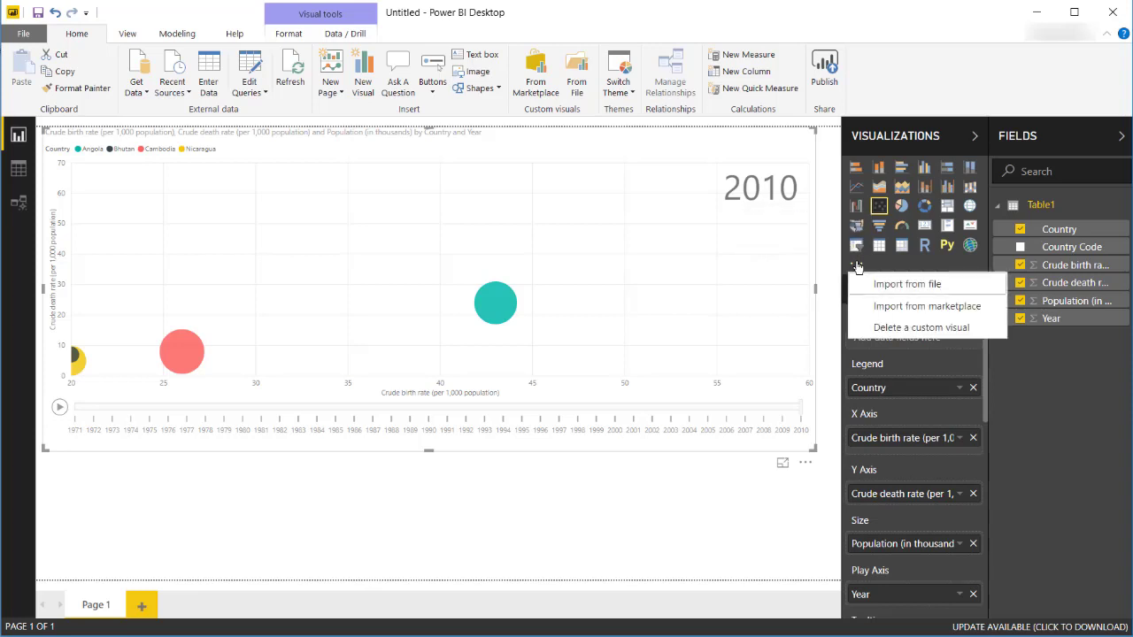
left_click(885, 306)
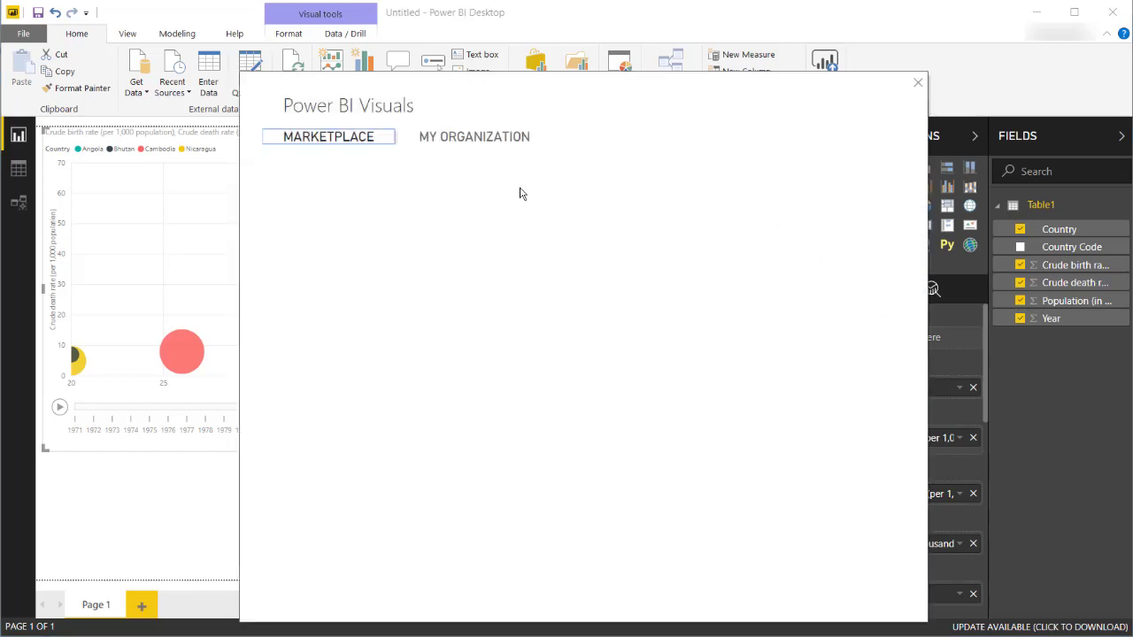
left_click(359, 207)
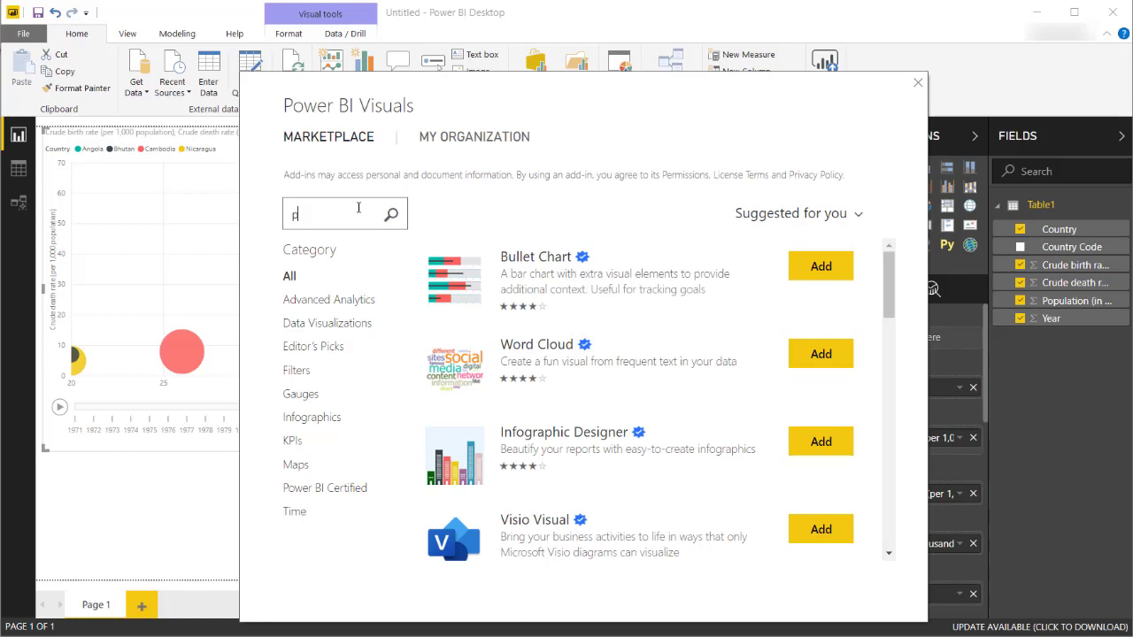
key("Return")
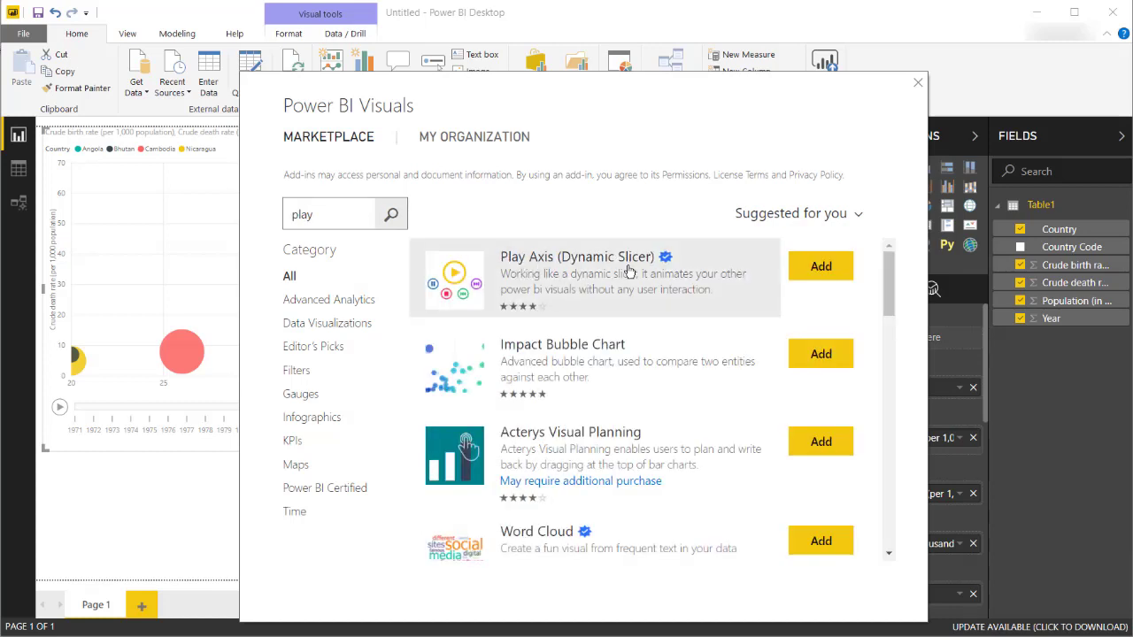
left_click(802, 270)
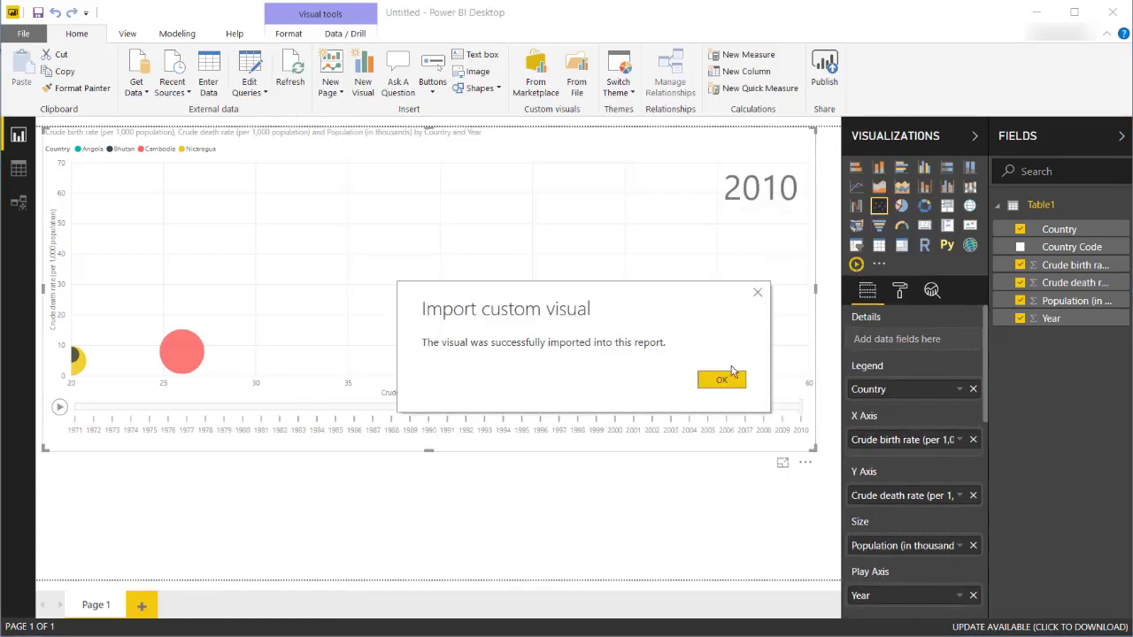
left_click(722, 380)
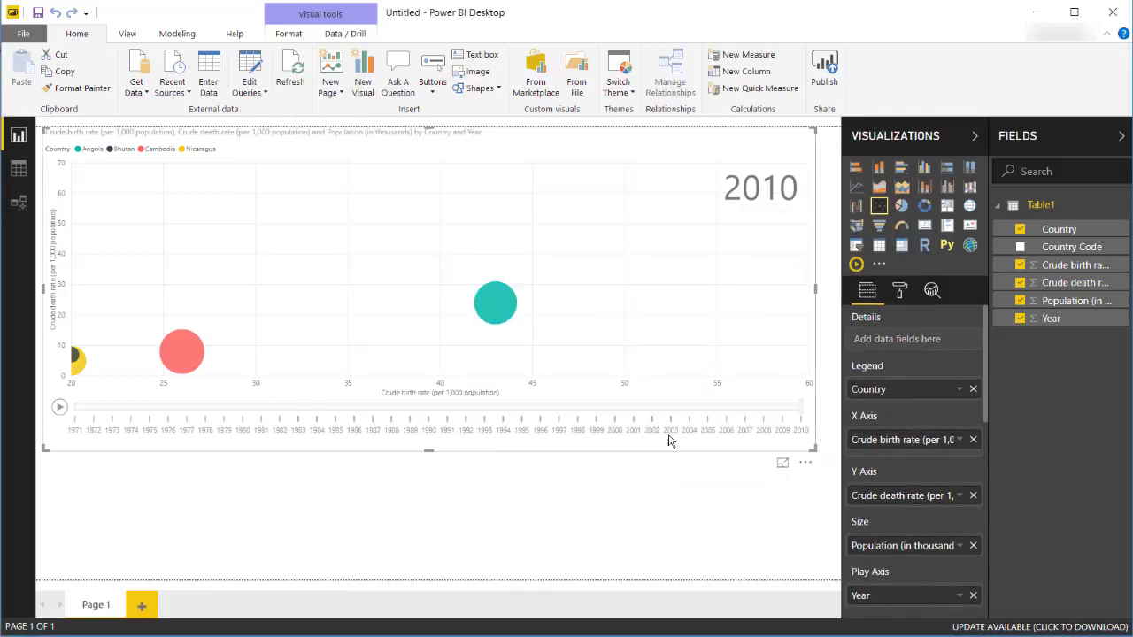
Remove Year from the scatter chart's Play Axis well and add a Play Axis visual.
left_click(422, 514)
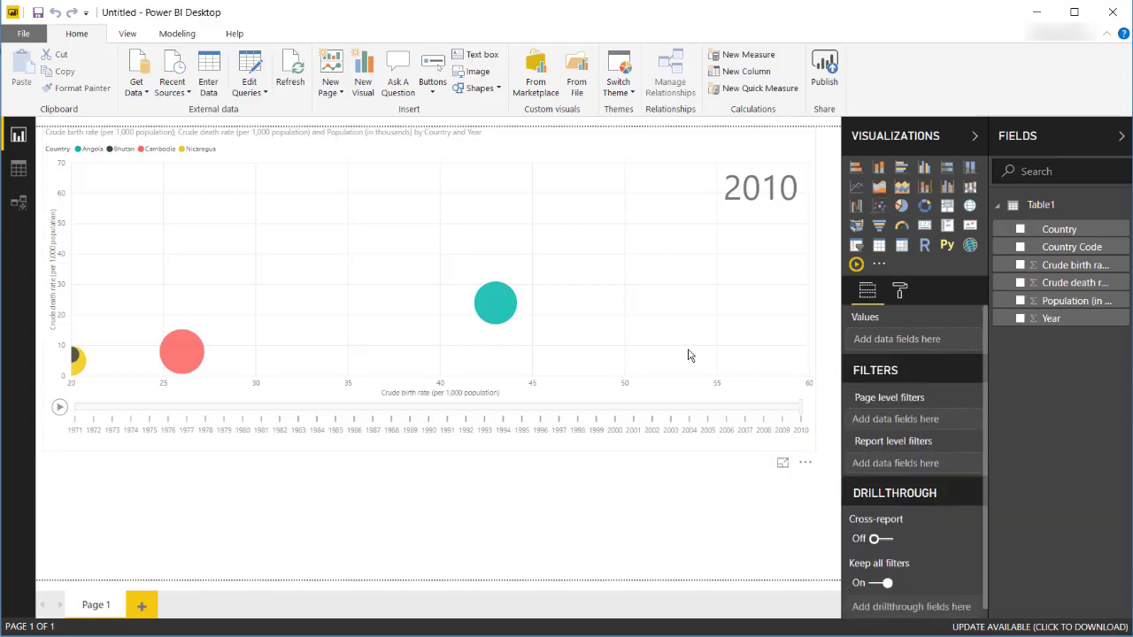
left_click(665, 325)
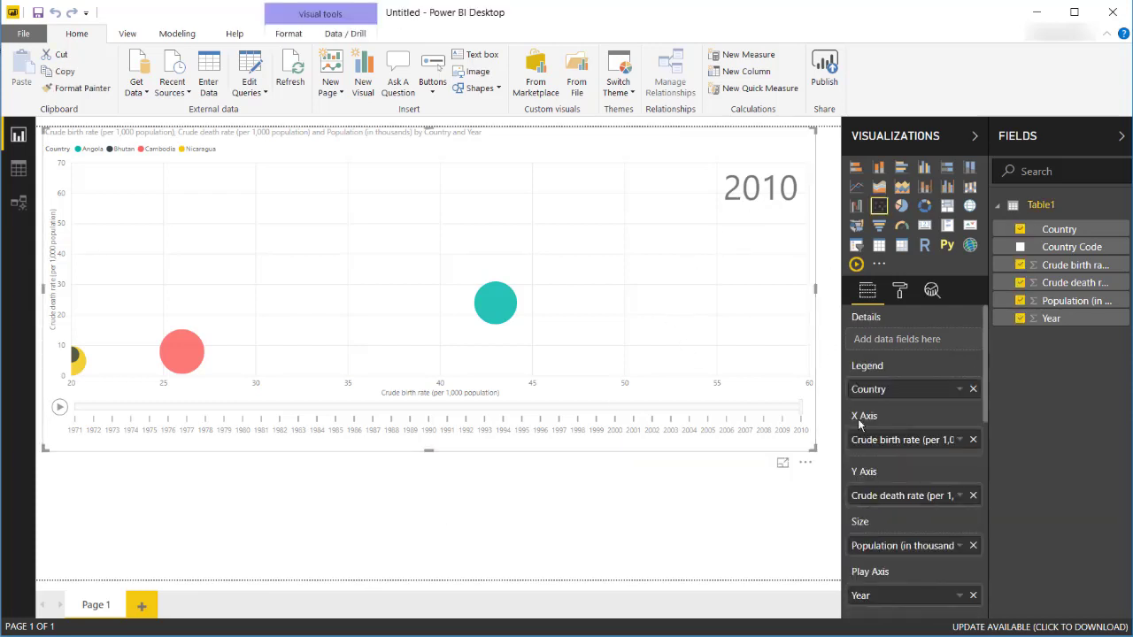
left_click(974, 596)
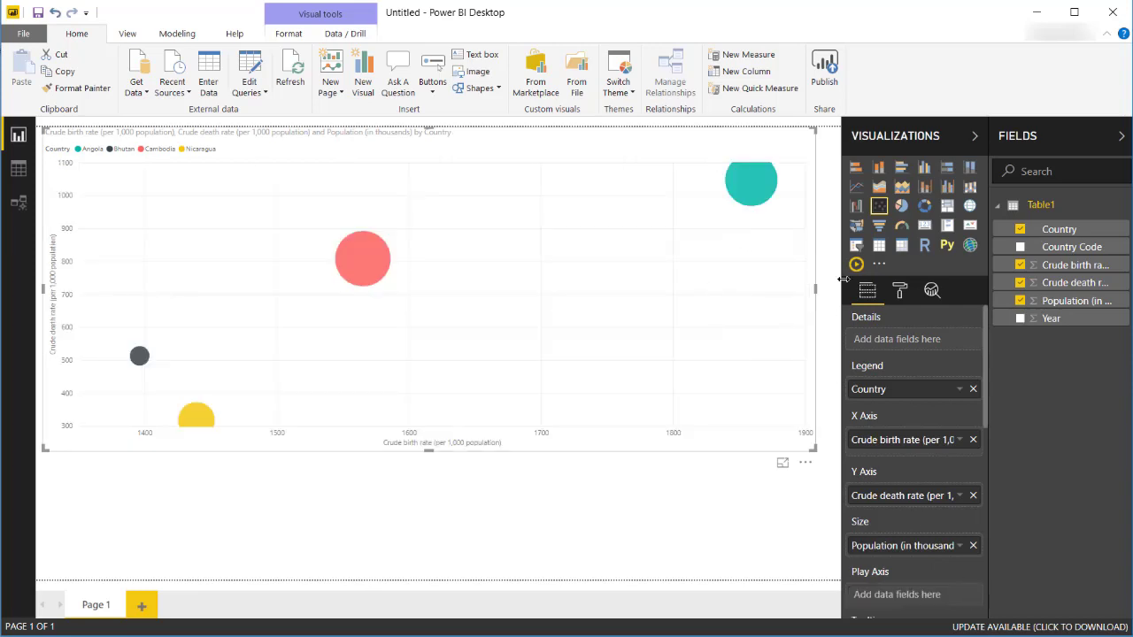
left_click(434, 516)
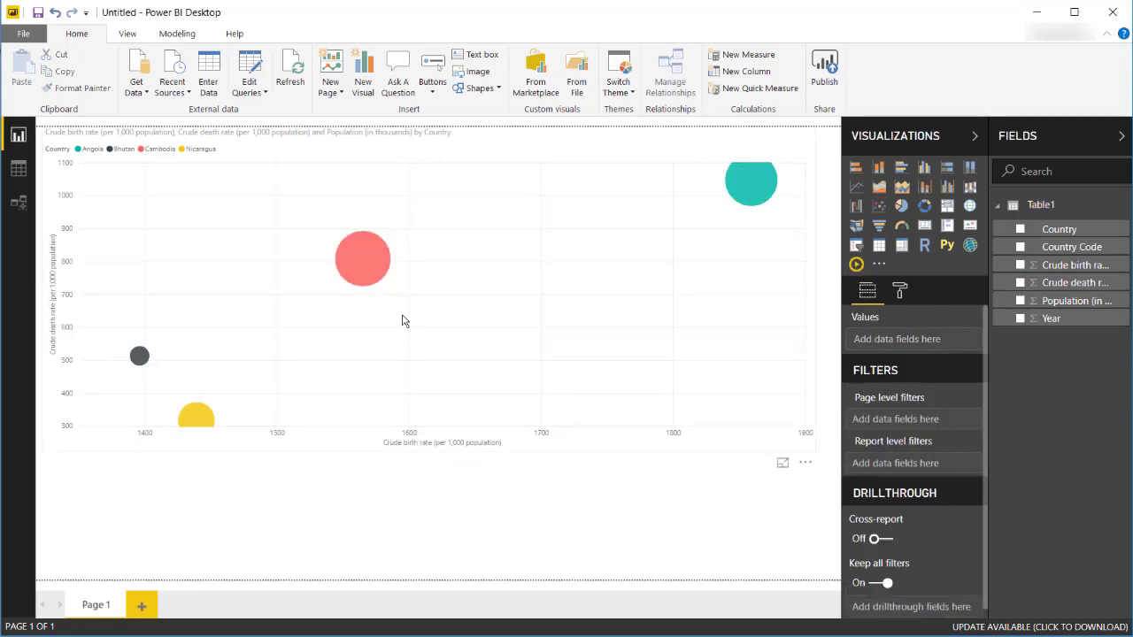
left_click(857, 268)
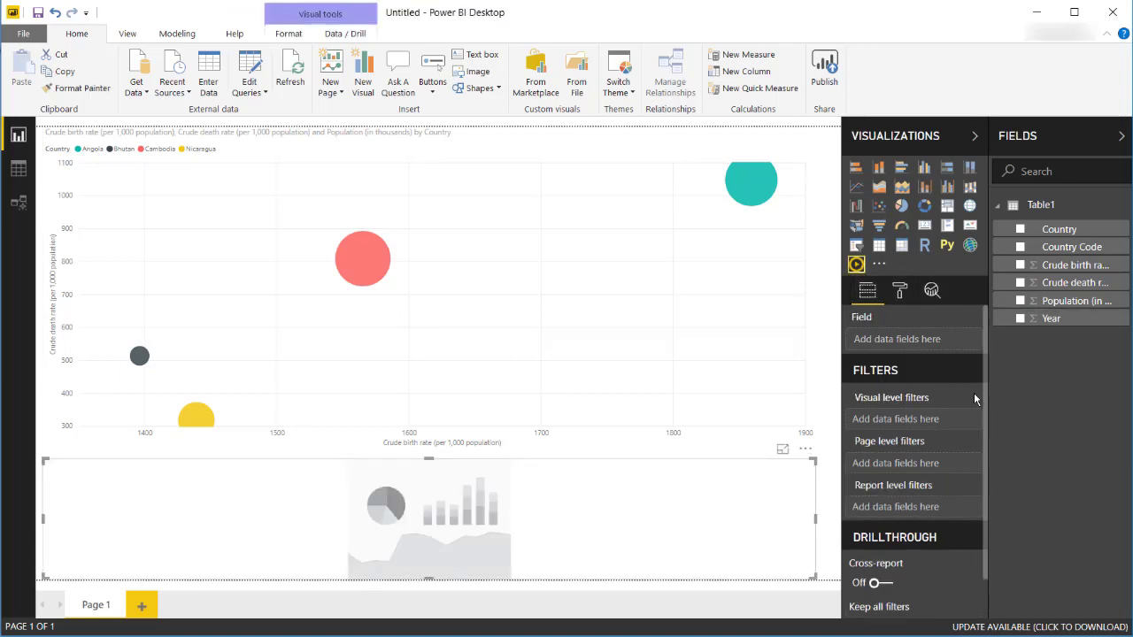
Set Year as the Play Axis visual's field and run the year animation.
left_click(1021, 320)
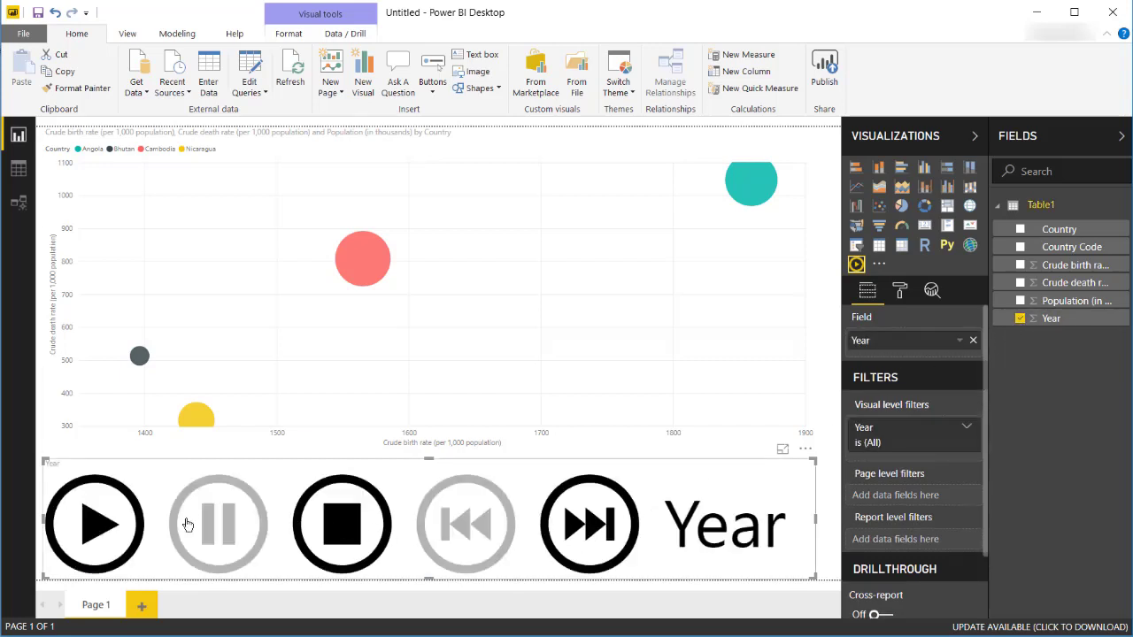
left_click(99, 525)
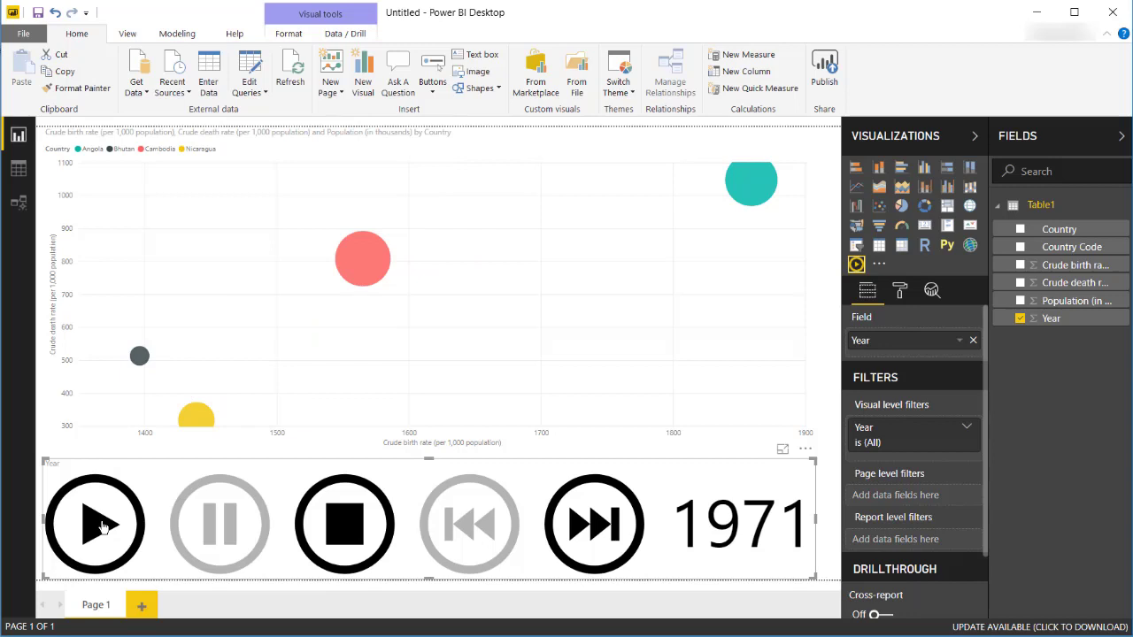
Stop the animation, change the Play Axis Time(ms) from 1000 to 500, and replay it.
left_click(361, 527)
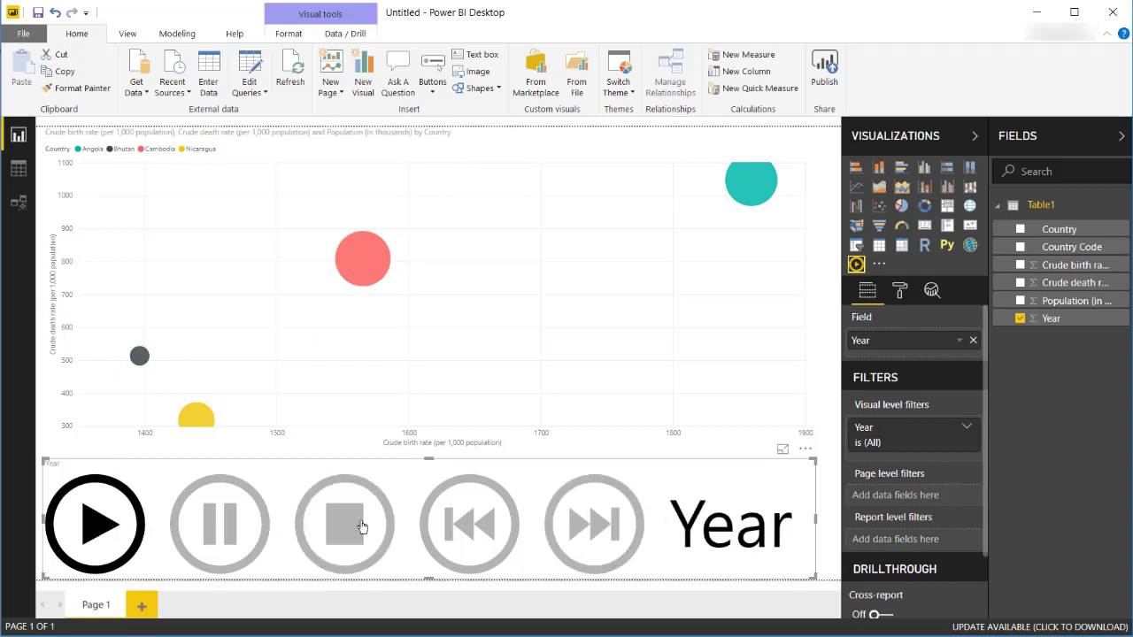
left_click(903, 288)
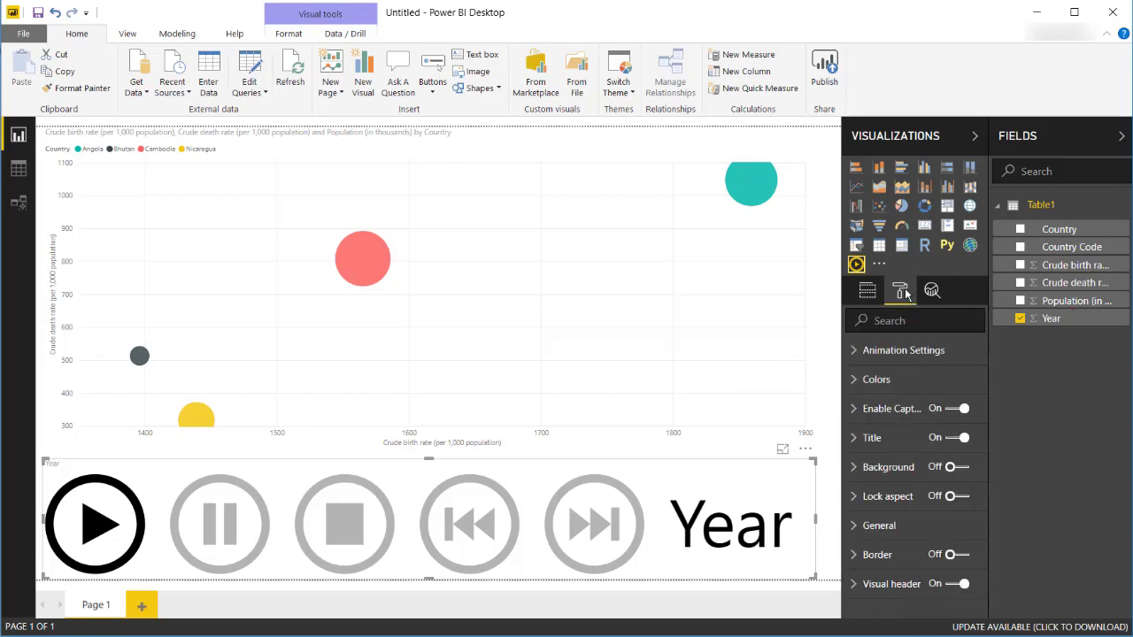
left_click(856, 352)
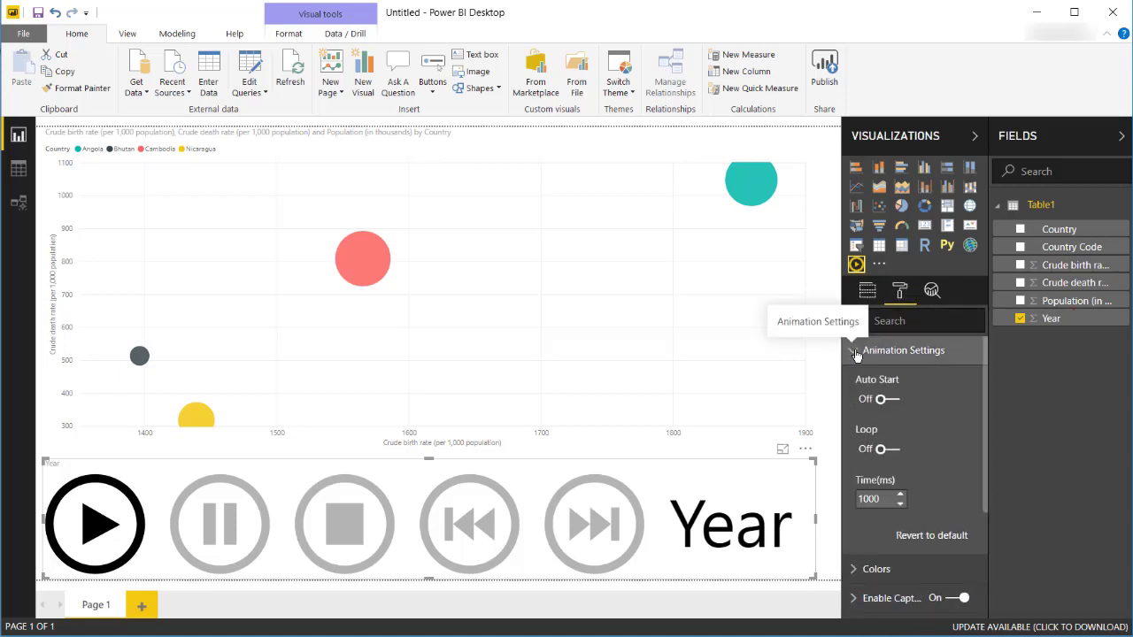
double_click(875, 498)
type("5")
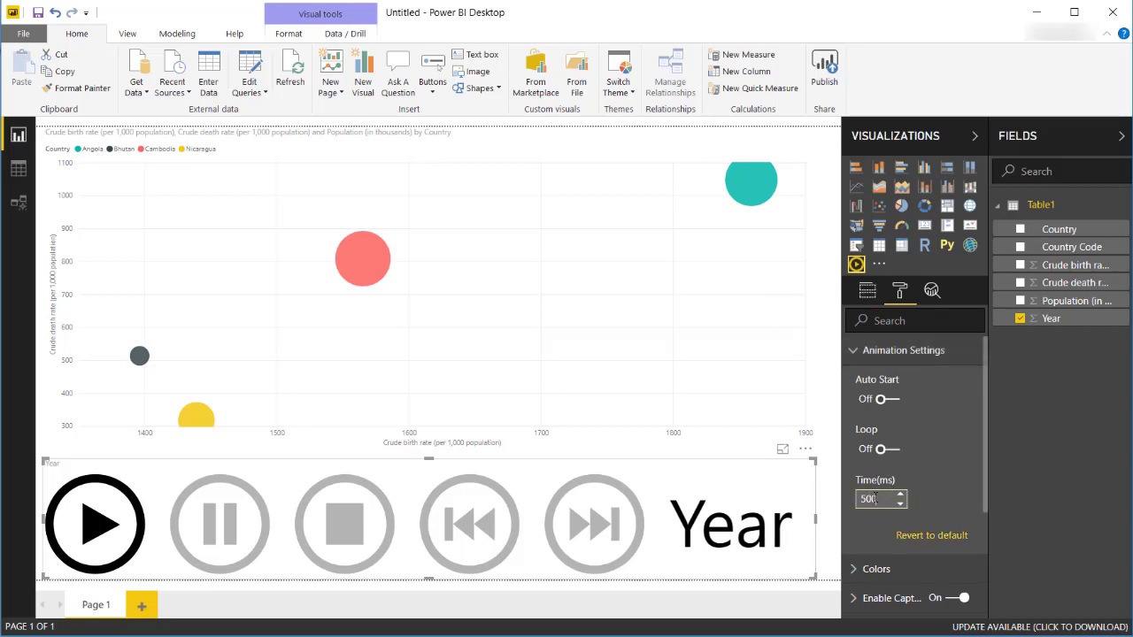
left_click(103, 533)
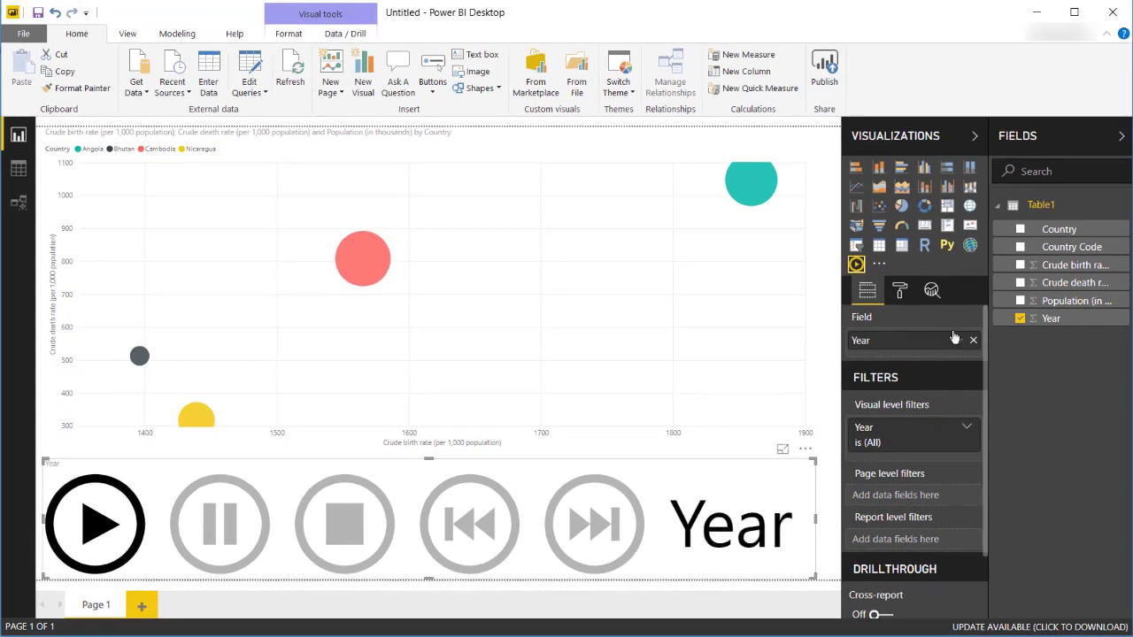
Fix the scatter chart's X axis to start at 0 and end at 100.
left_click(690, 281)
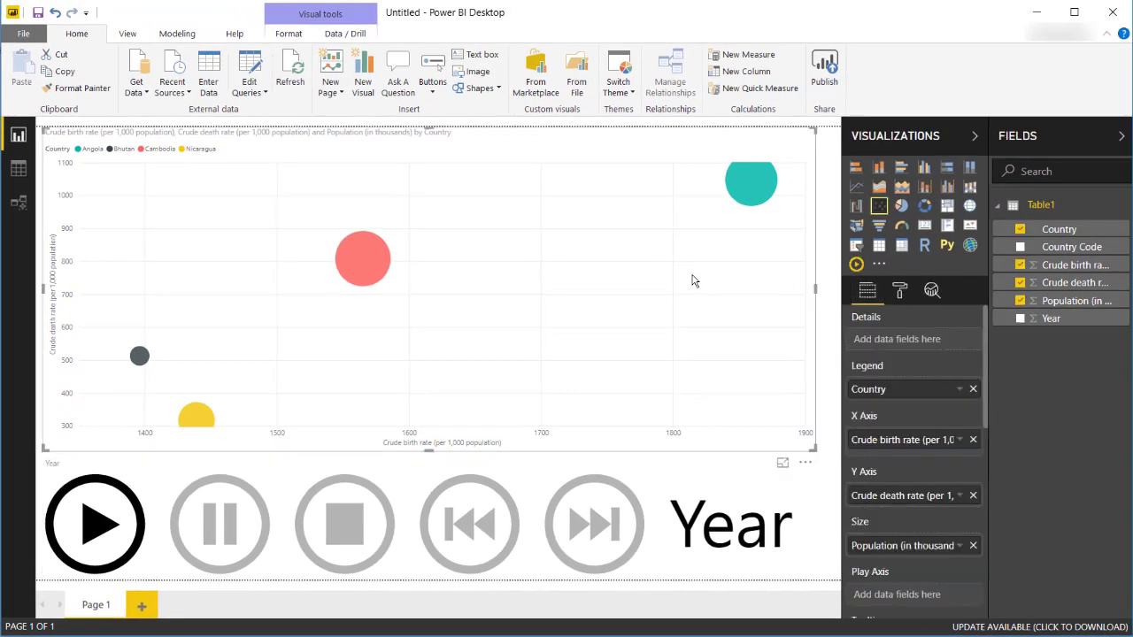
left_click(903, 292)
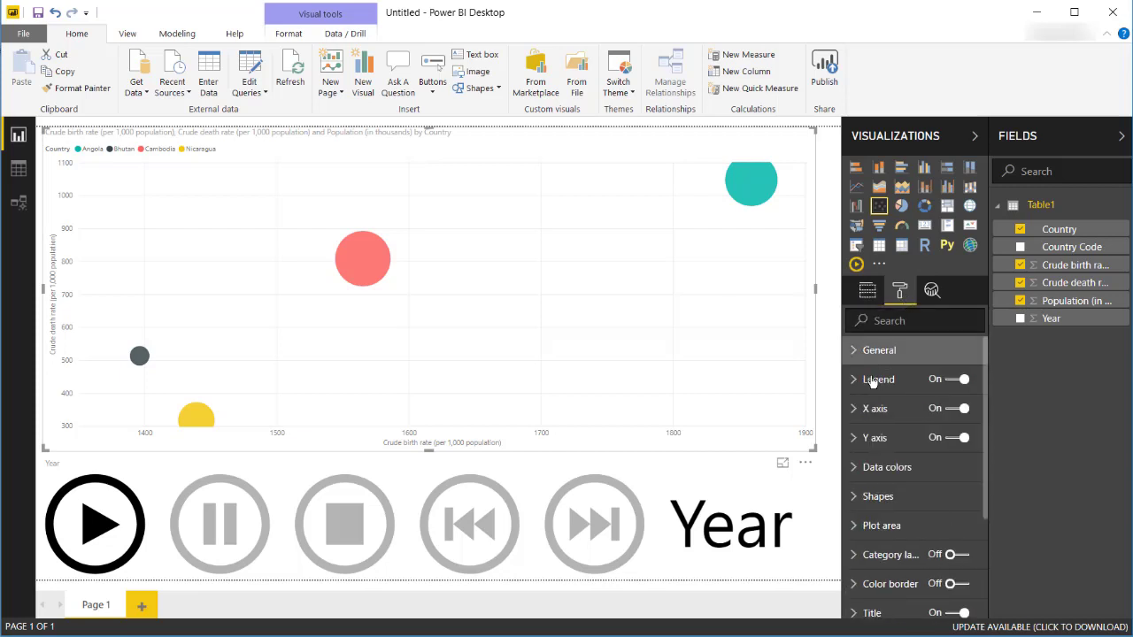
left_click(854, 408)
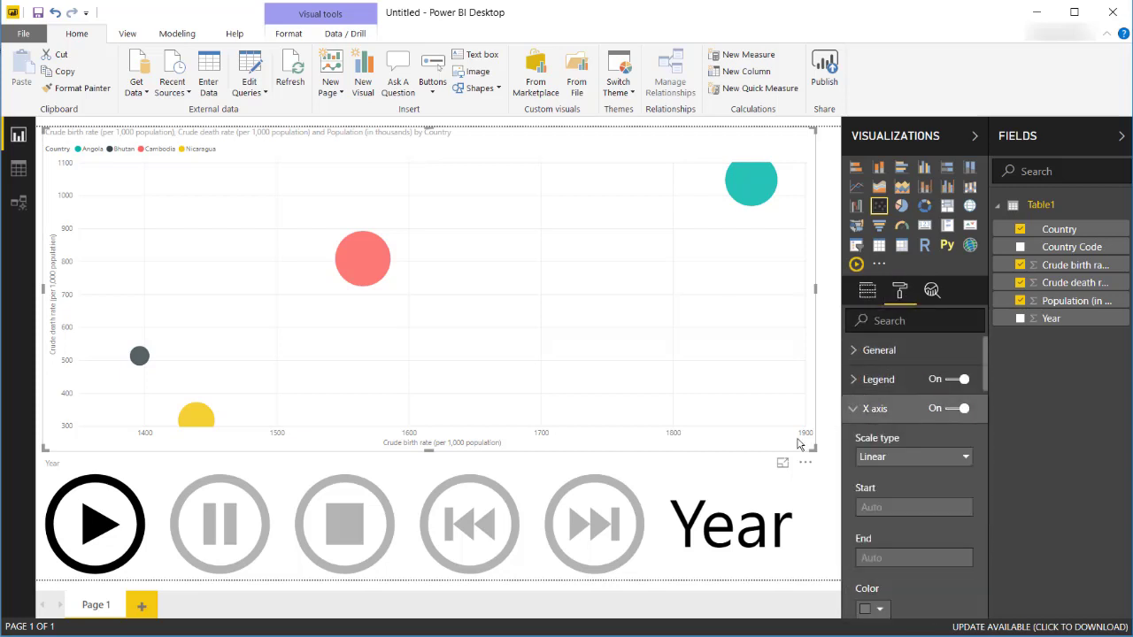
left_click(892, 509)
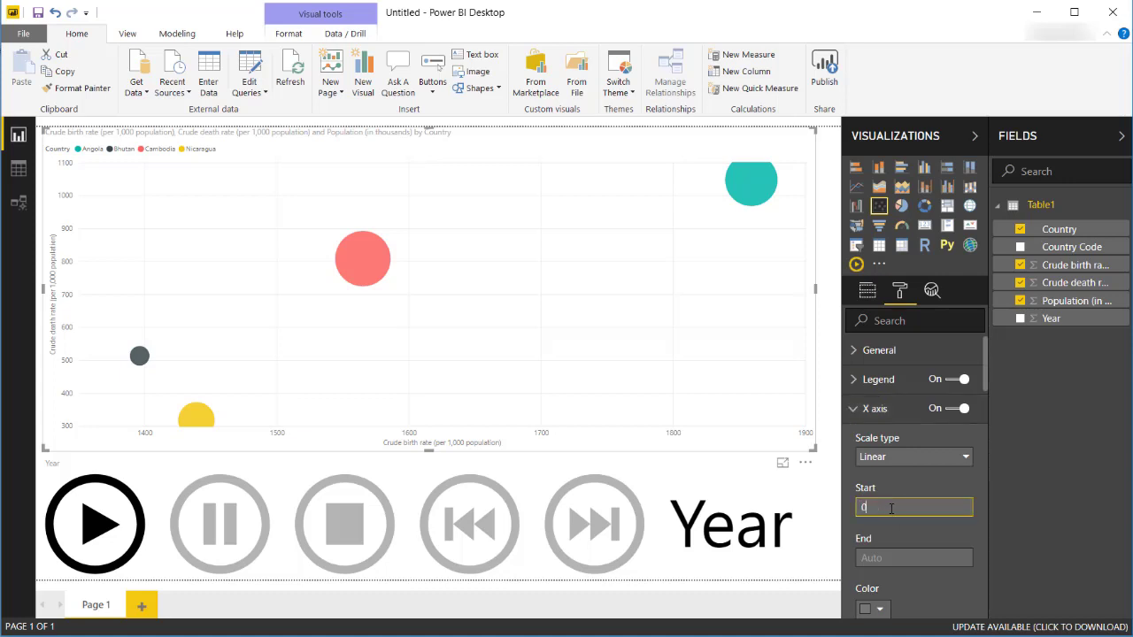
key("Return")
left_click(886, 558)
key("Return")
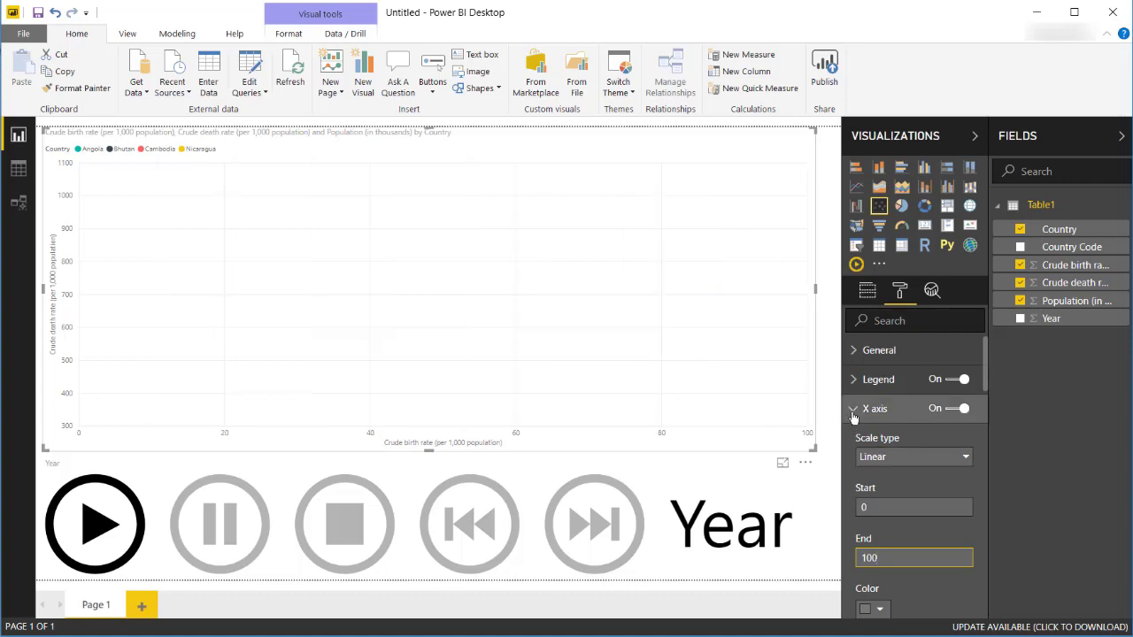
left_click(855, 409)
Fix the scatter chart's Y axis range to Start 0, End 100.
left_click(871, 437)
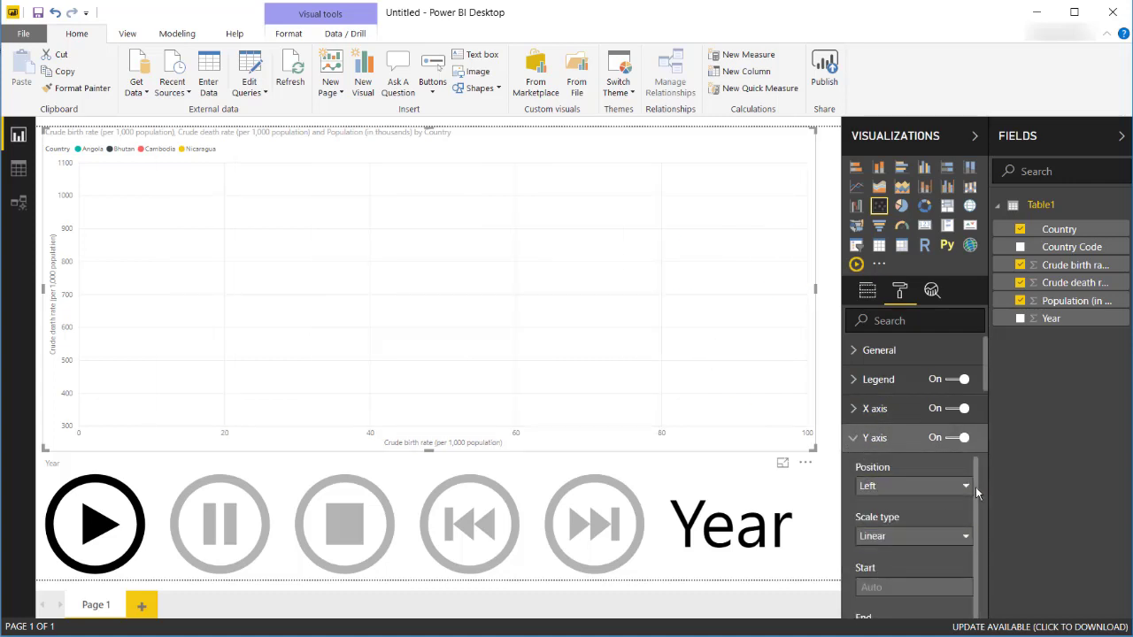
scroll(930, 504, "down", 1)
left_click(883, 551)
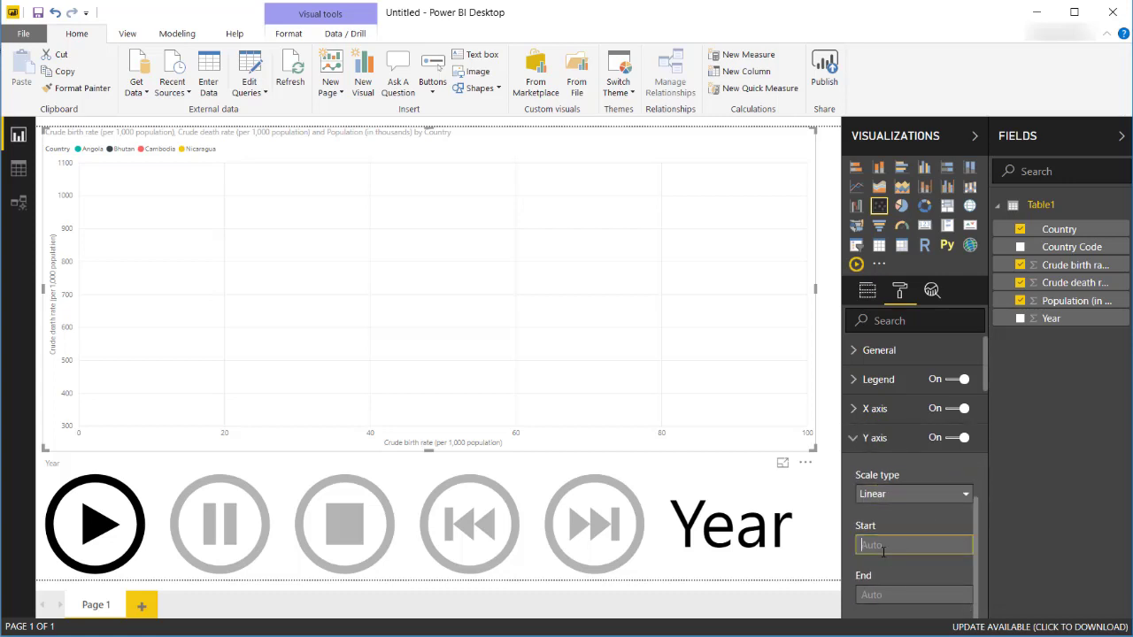
left_click(874, 591)
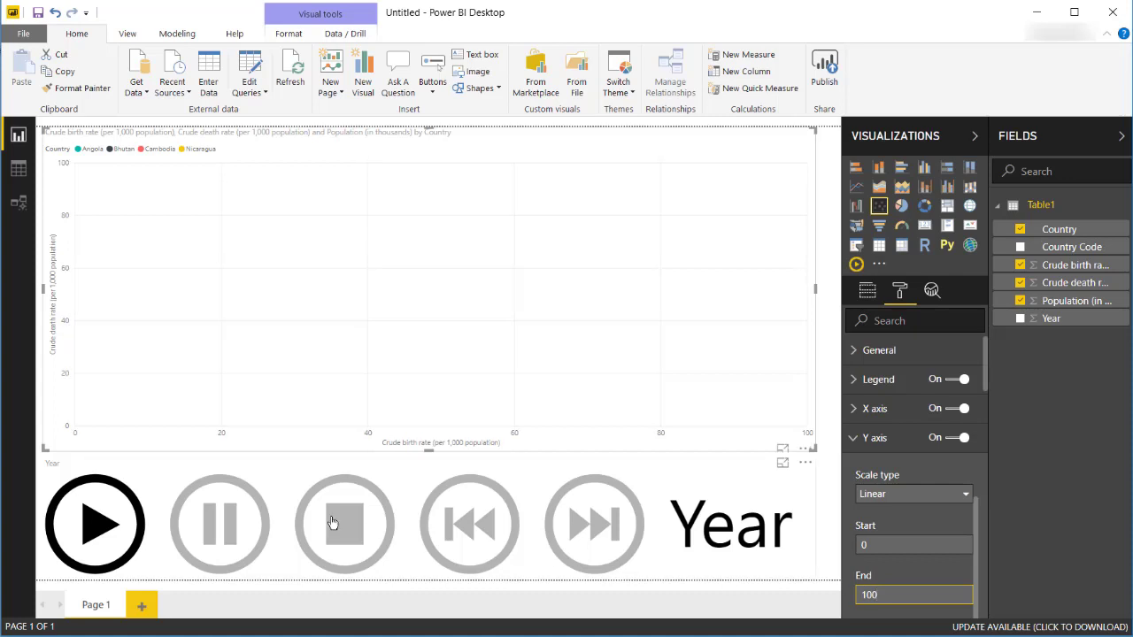
left_click(127, 527)
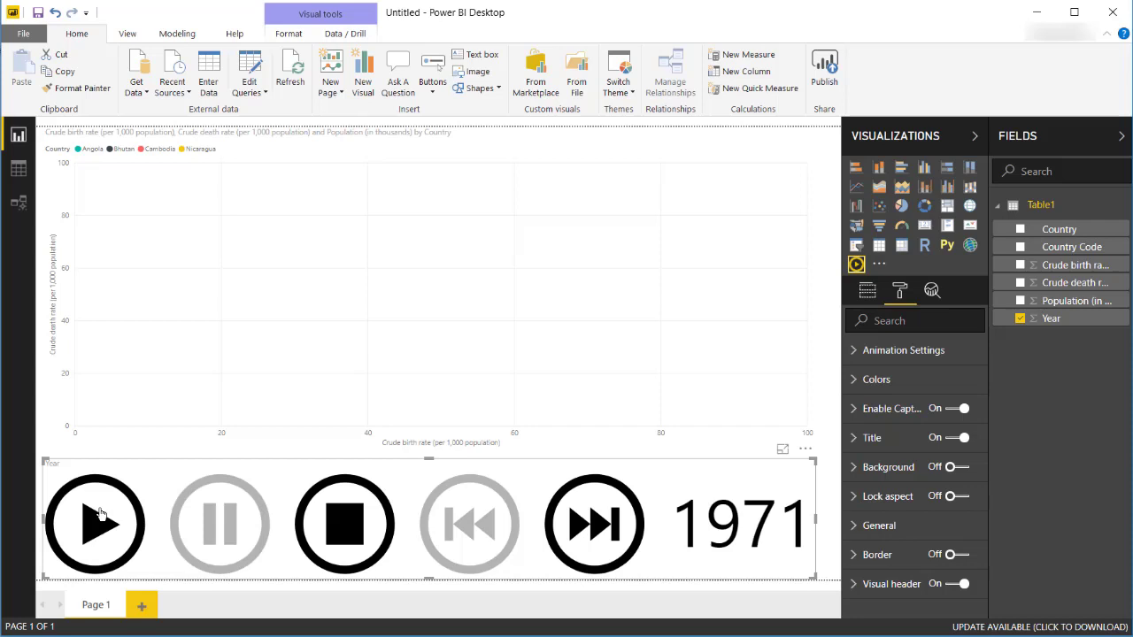
left_click(100, 513)
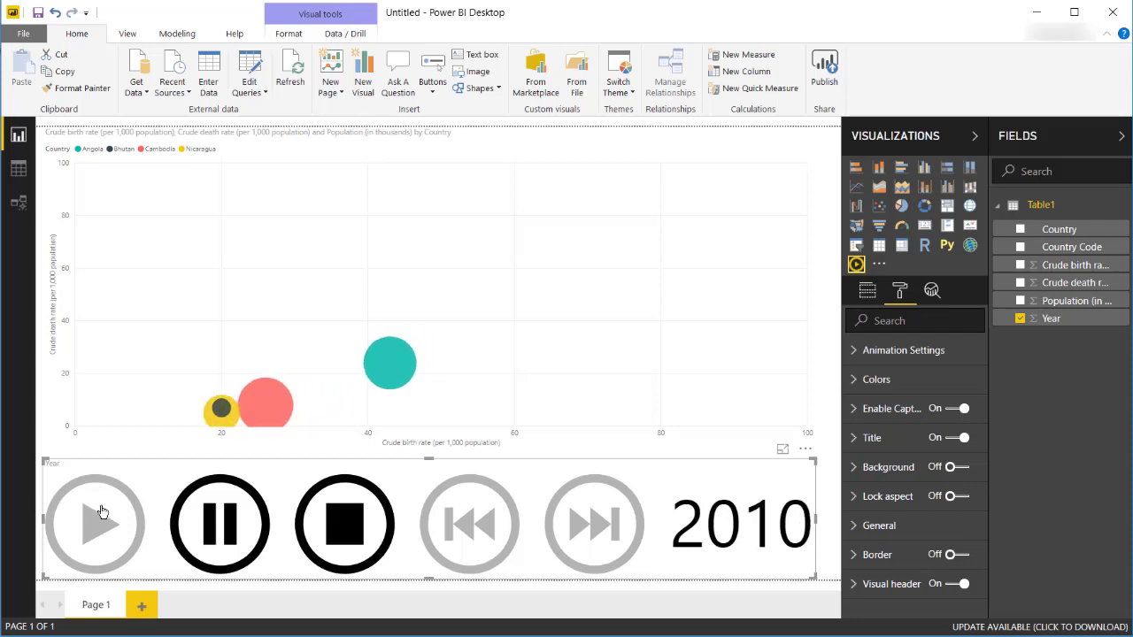
left_click(509, 302)
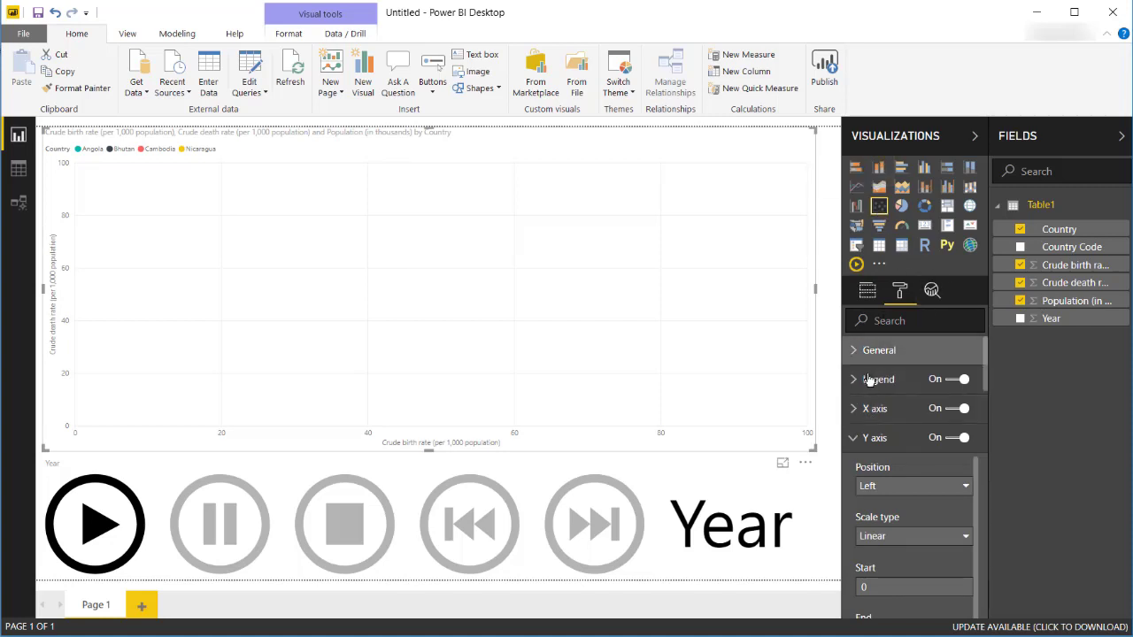
Put Year in the scatter chart's Play Axis well, then play and pause its own timeline.
left_click(868, 291)
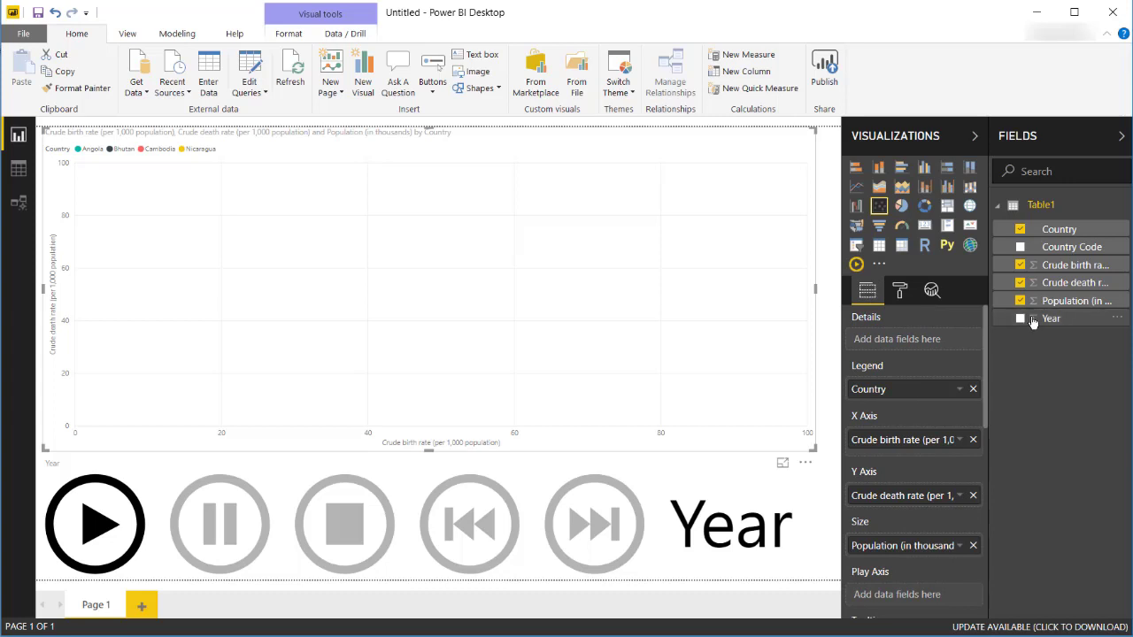
left_click_drag(1032, 318, 896, 601)
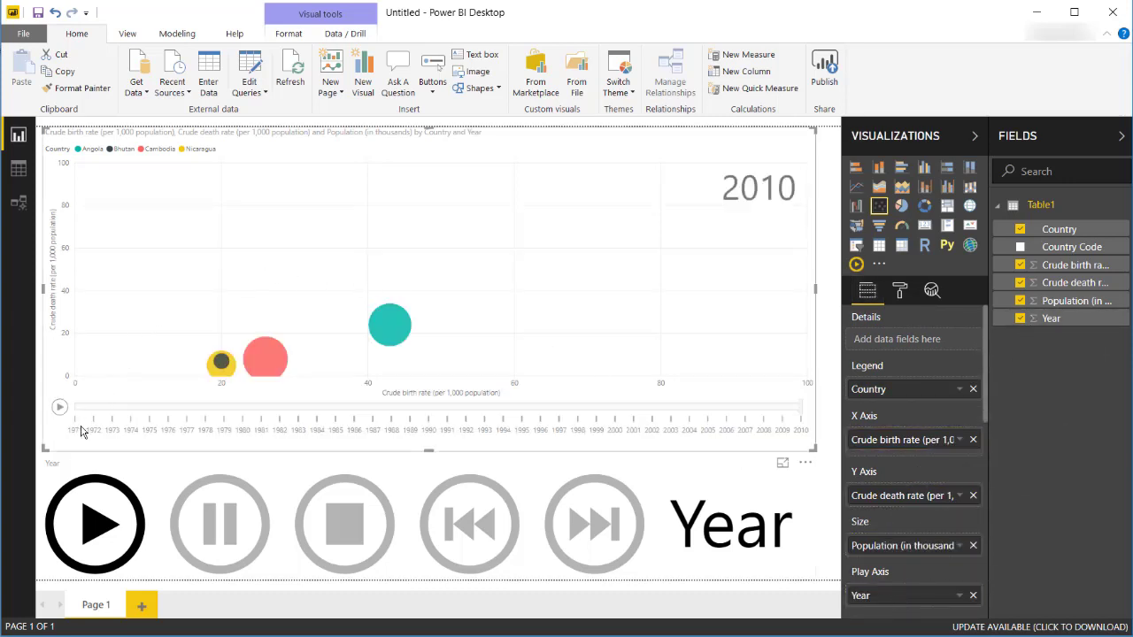
left_click(58, 413)
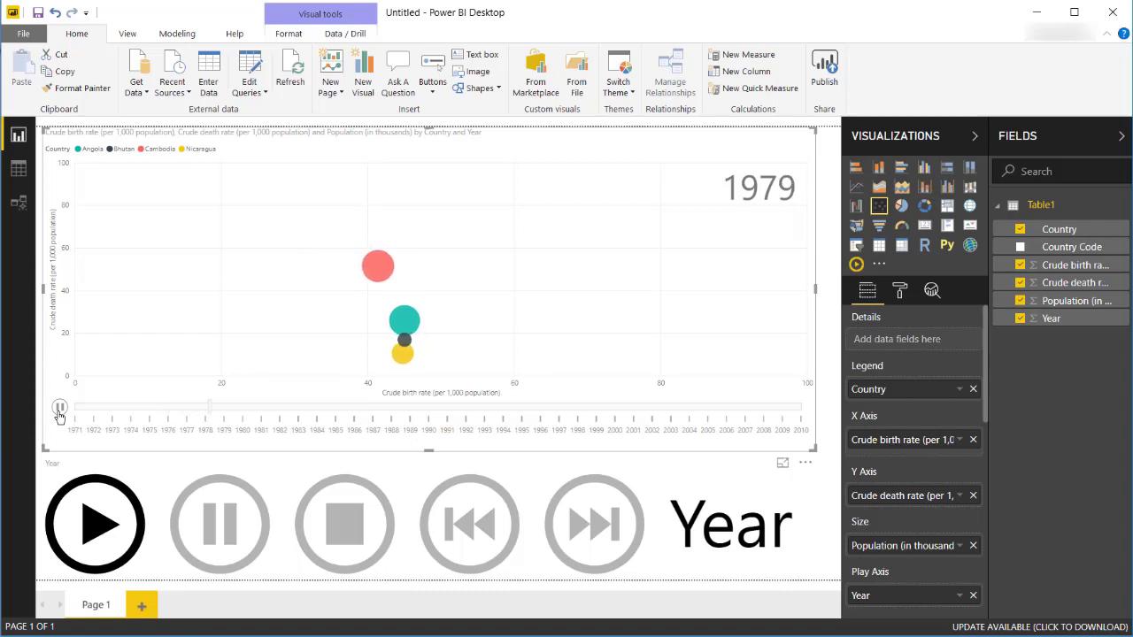
left_click(60, 410)
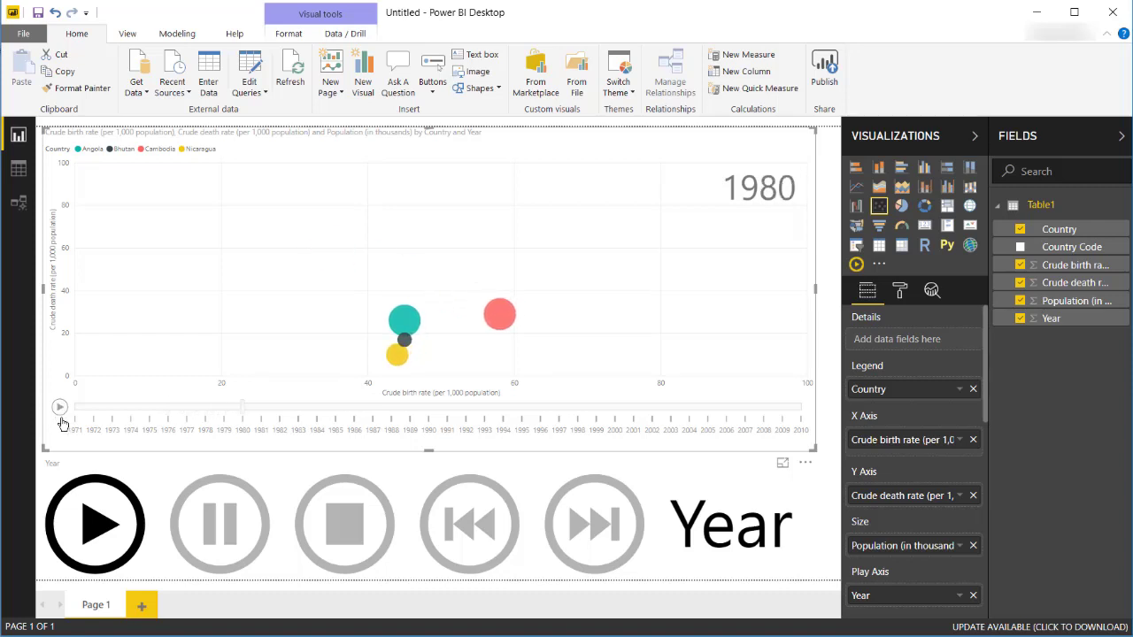
Run the separate Play Axis visual's animation and then stop it.
left_click(102, 528)
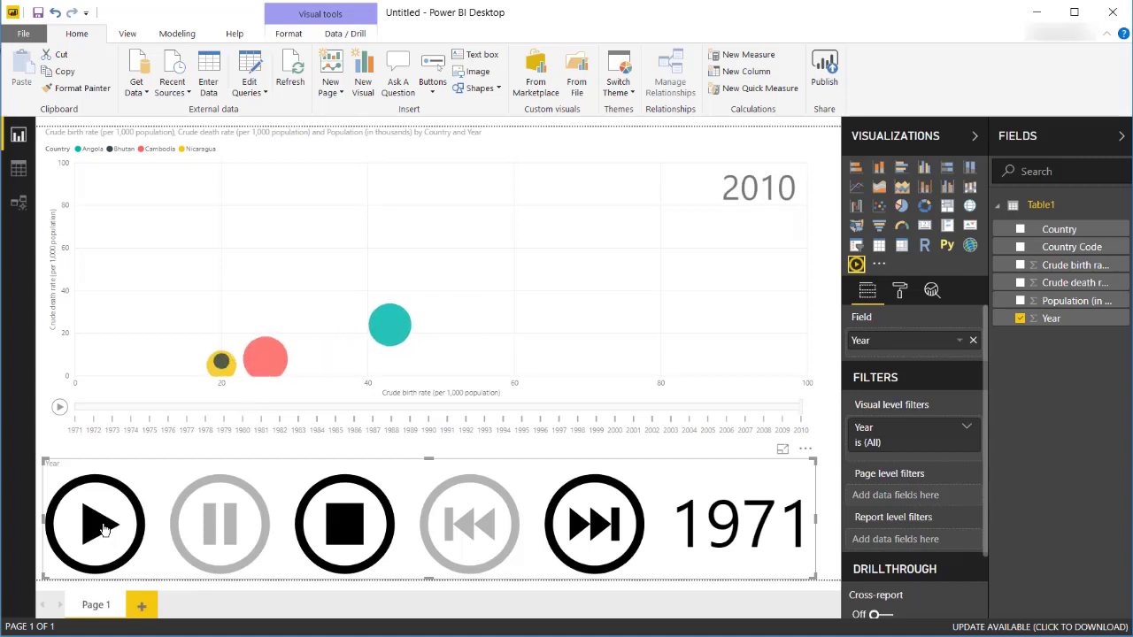
left_click(101, 529)
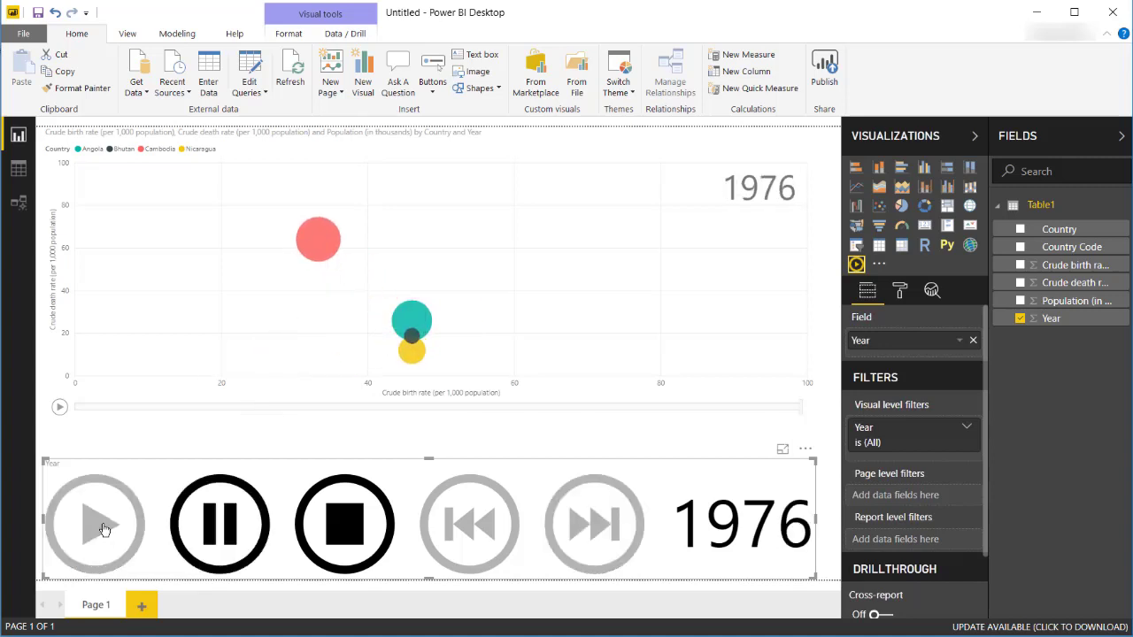
left_click(338, 531)
Change the Play Axis Animation Settings time from 500 to 600 ms, then play it again.
left_click(899, 290)
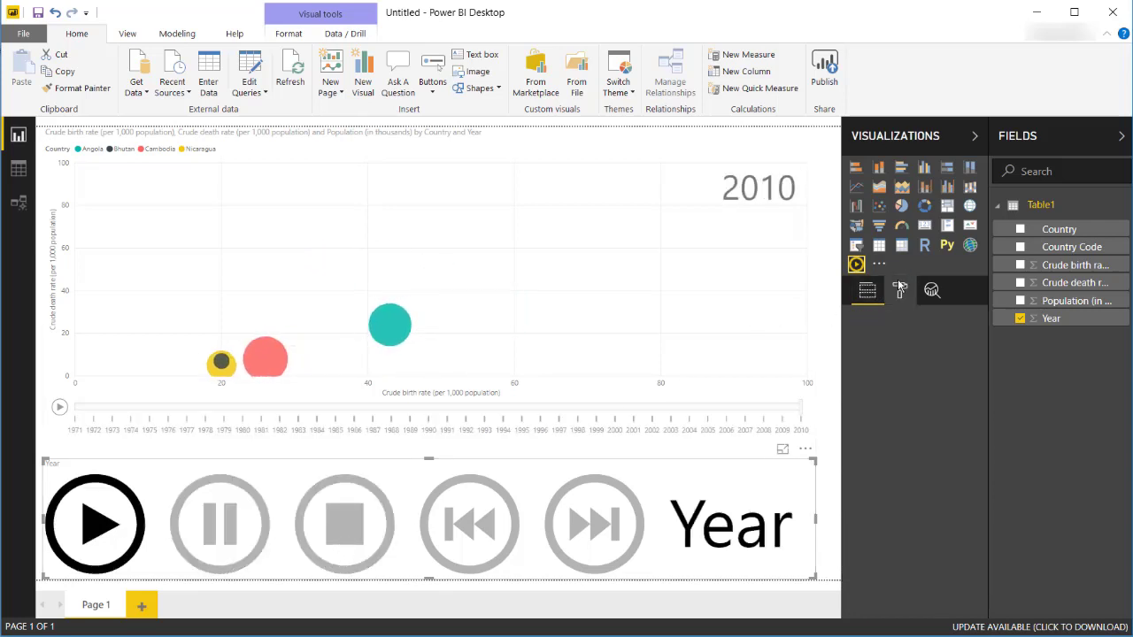
left_click(860, 352)
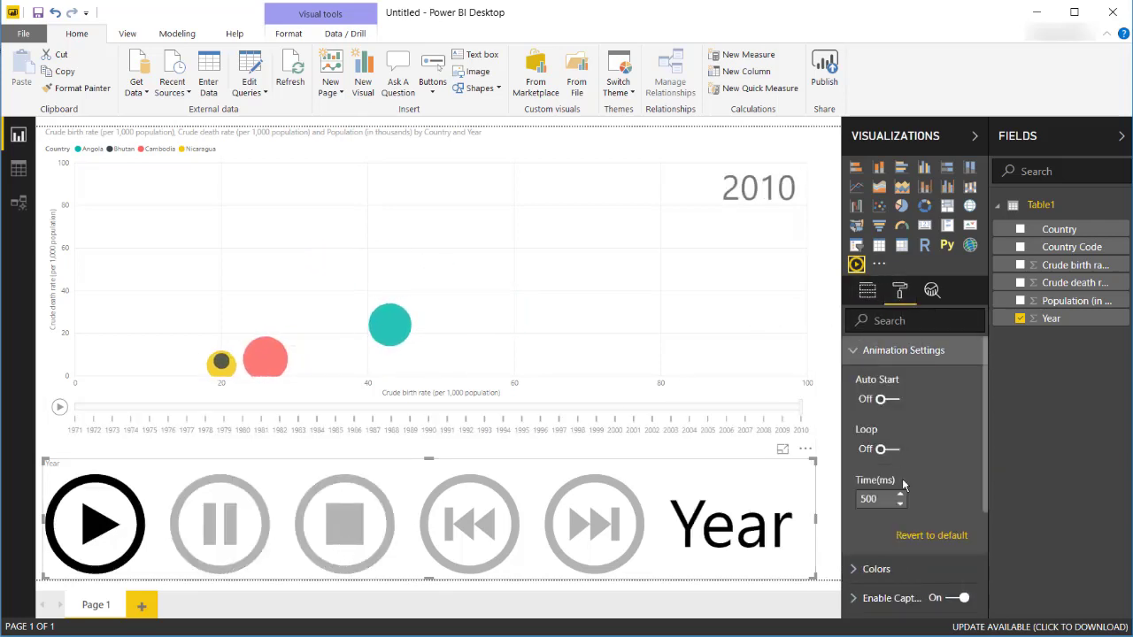
double_click(881, 500)
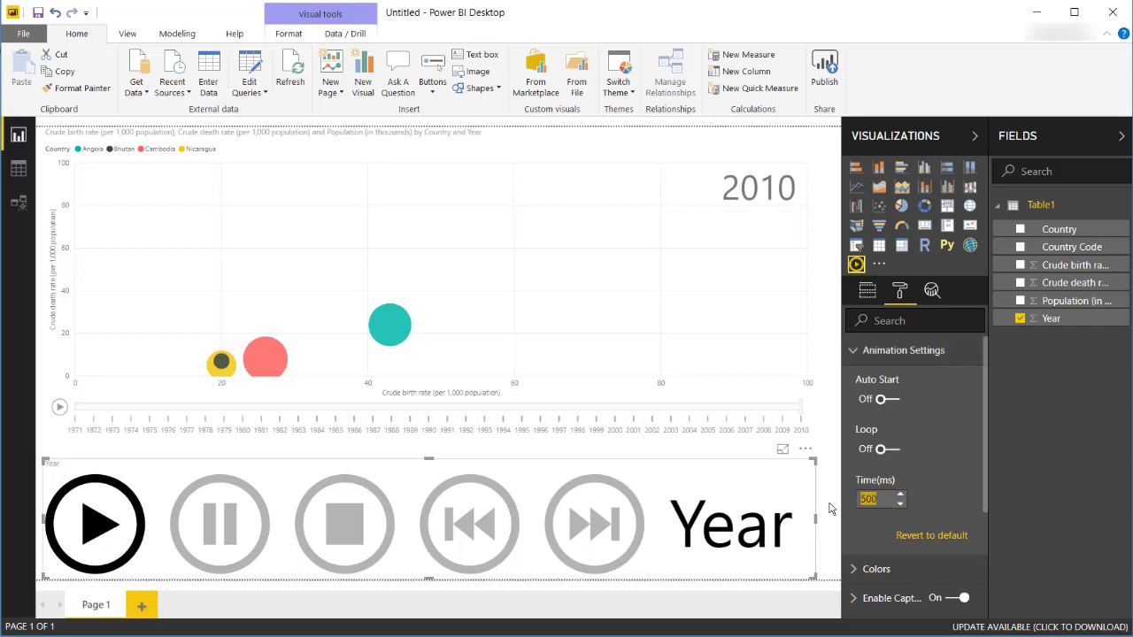
type("60")
left_click(104, 528)
left_click(97, 520)
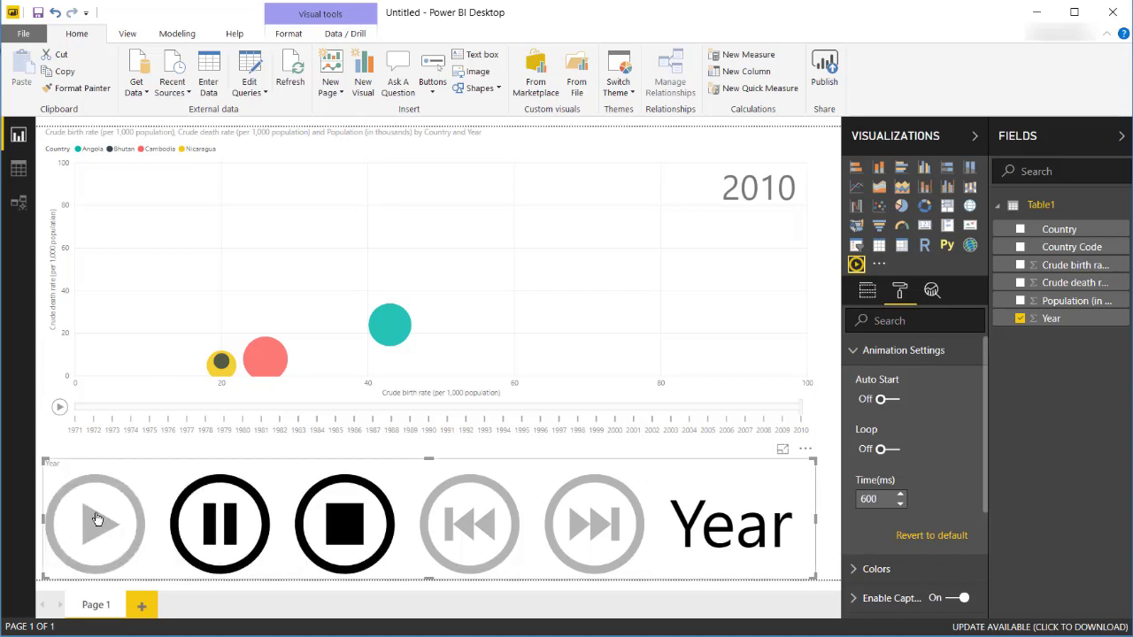